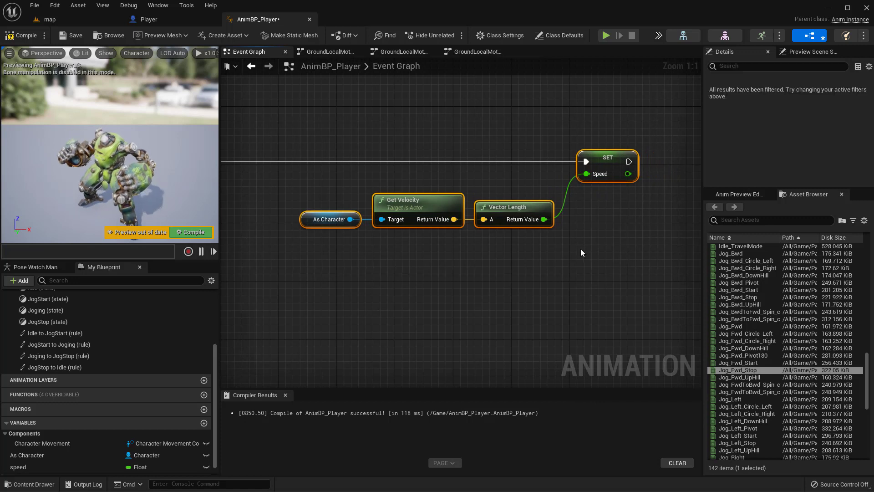
Step: Group the Get Velocity, Vector Length and Set Speed nodes in a comment box titled "speed"
{"action": "key", "text": "c"}
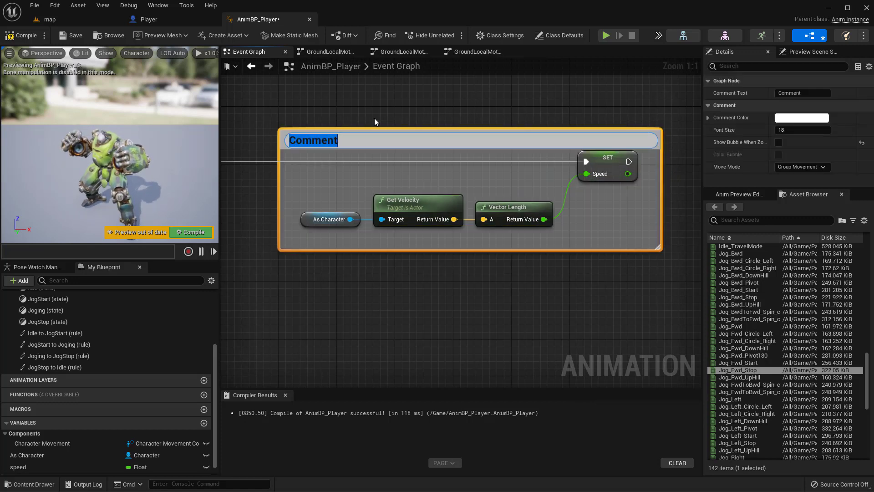
{"action": "type", "text": "speed"}
{"action": "key", "text": "Return"}
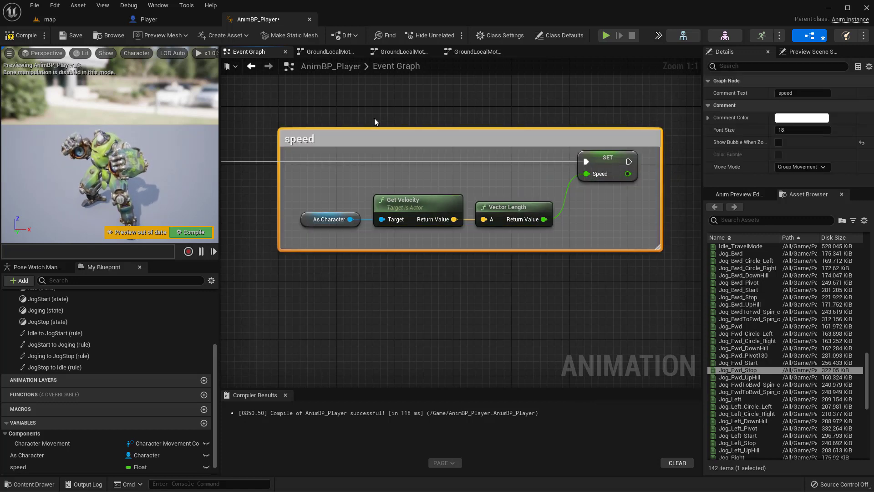
Step: Reposition the speed comment group and add a reroute node on the execution wire leading to Set Speed
{"action": "left_click_drag", "start_coordinate": [369, 138], "coordinate": [420, 102]}
{"action": "right_click_drag", "start_coordinate": [421, 102], "coordinate": [463, 137]}
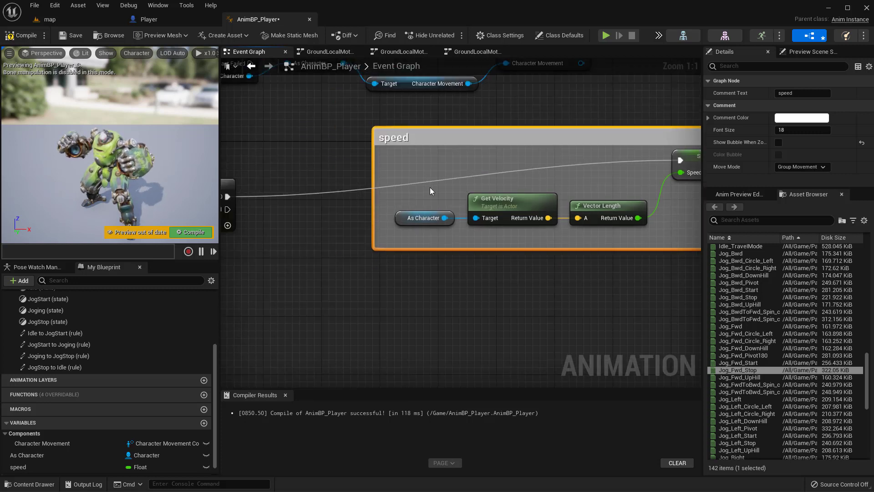
{"action": "double_click", "coordinate": [431, 181]}
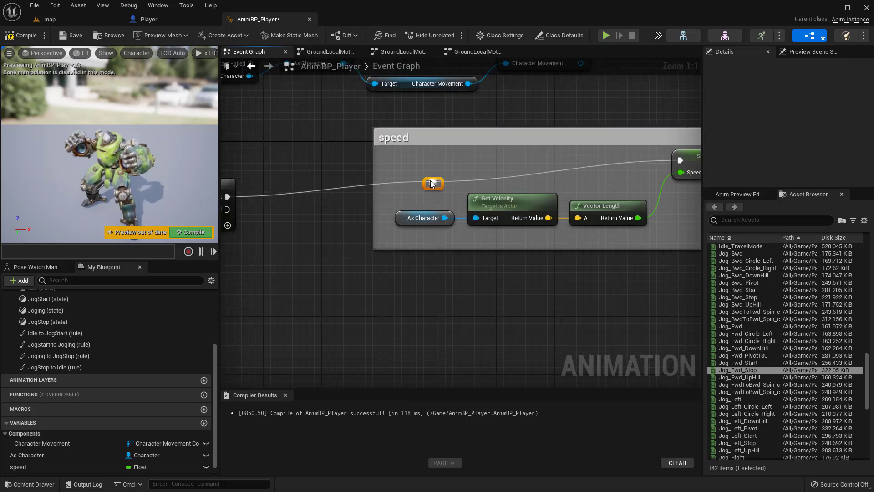
{"action": "left_click_drag", "start_coordinate": [464, 138], "coordinate": [396, 116]}
{"action": "right_click_drag", "start_coordinate": [337, 271], "coordinate": [402, 233]}
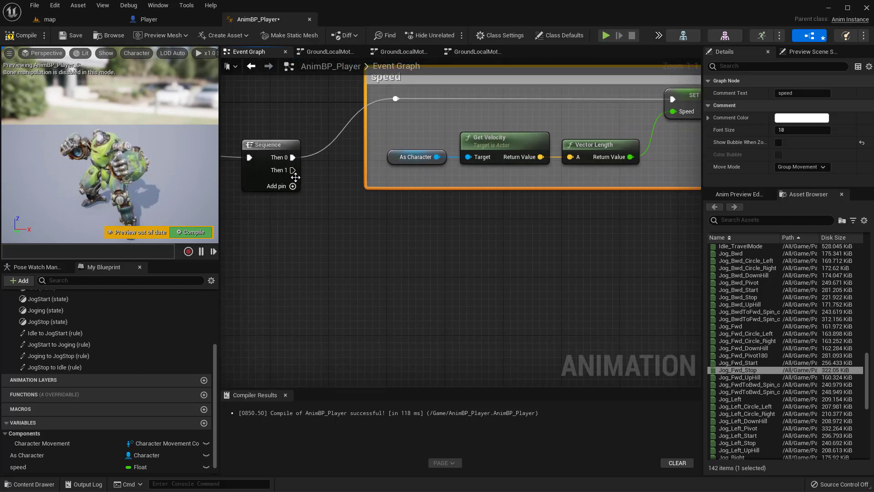
Step: Add a reroute node from the Sequence's Then 1 output, placed below the speed comment group
{"action": "left_click_drag", "start_coordinate": [293, 170], "coordinate": [381, 256]}
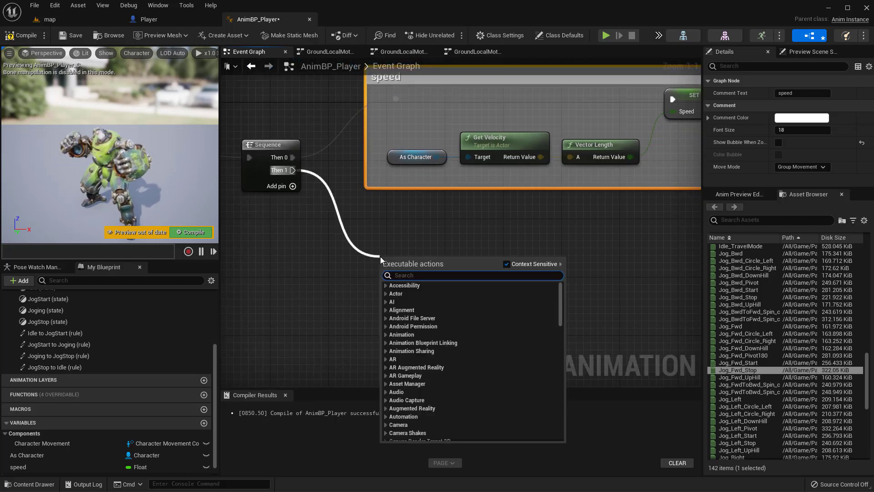
{"action": "type", "text": "rer"}
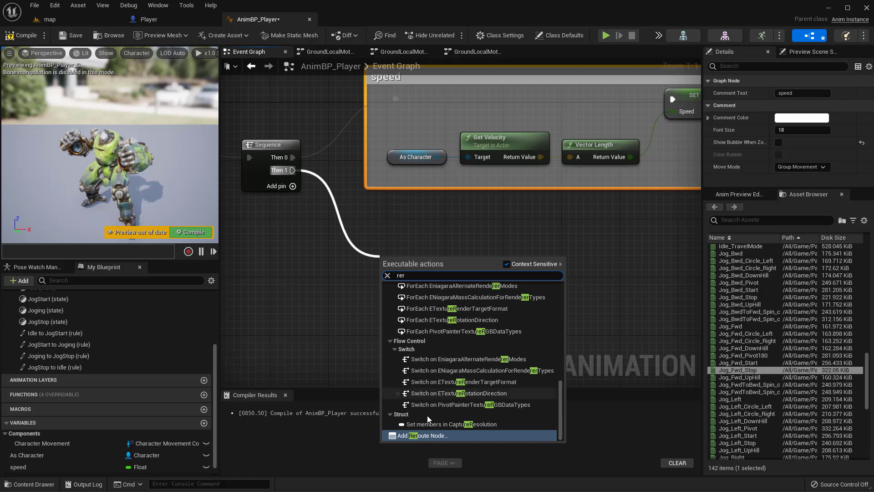
{"action": "left_click", "coordinate": [430, 435]}
{"action": "right_click_drag", "start_coordinate": [394, 255], "coordinate": [372, 252]}
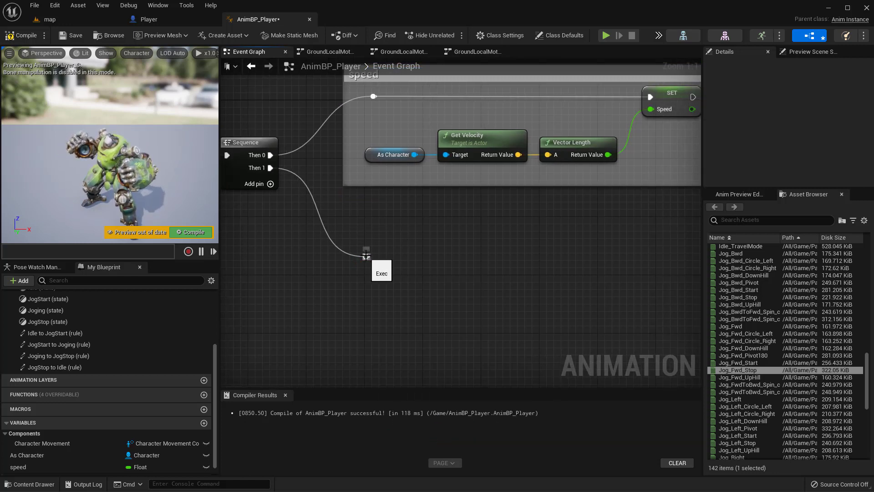
{"action": "mouse_move", "coordinate": [367, 256]}
{"action": "left_mouse_down"}
{"action": "mouse_move", "coordinate": [478, 261]}
{"action": "mouse_move", "coordinate": [477, 242]}
{"action": "mouse_move", "coordinate": [370, 255]}
{"action": "left_mouse_up"}
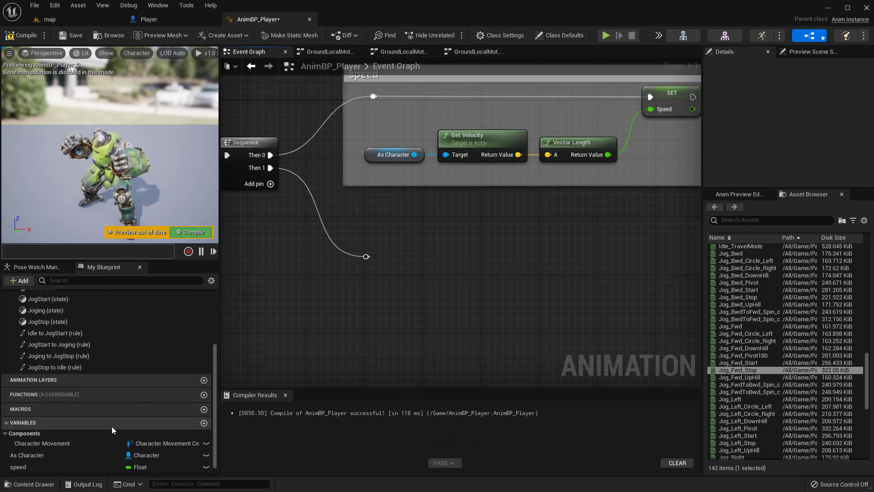
Step: Place a getter for the Character Movement variable below the new reroute node
{"action": "scroll", "coordinate": [63, 458], "scroll_direction": "down", "scroll_amount": 1}
{"action": "left_click_drag", "start_coordinate": [52, 431], "coordinate": [356, 292]}
{"action": "left_click", "coordinate": [385, 307]}
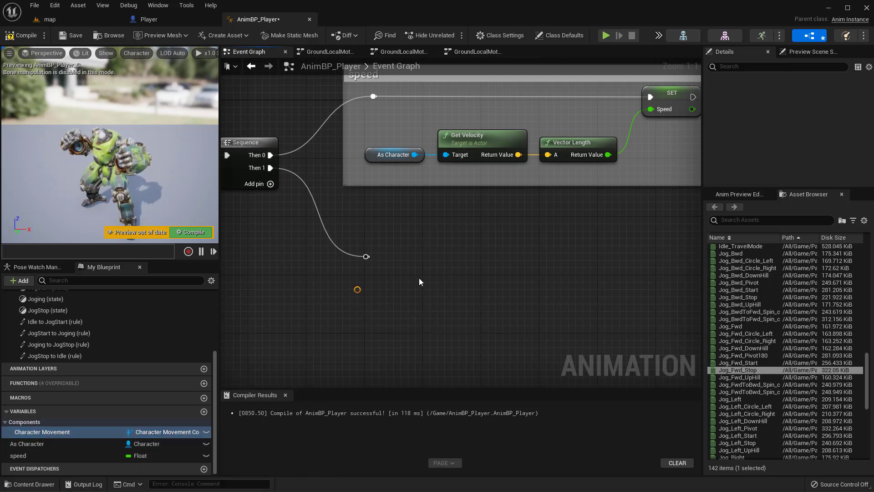
{"action": "right_click_drag", "start_coordinate": [462, 242], "coordinate": [404, 358]}
{"action": "right_click_drag", "start_coordinate": [464, 220], "coordinate": [446, 277]}
{"action": "mouse_move", "coordinate": [378, 213]}
{"action": "left_mouse_down"}
{"action": "mouse_move", "coordinate": [381, 201]}
{"action": "mouse_move", "coordinate": [386, 207]}
{"action": "left_mouse_up"}
{"action": "right_click_drag", "start_coordinate": [401, 220], "coordinate": [430, 143]}
{"action": "right_click_drag", "start_coordinate": [394, 341], "coordinate": [399, 240]}
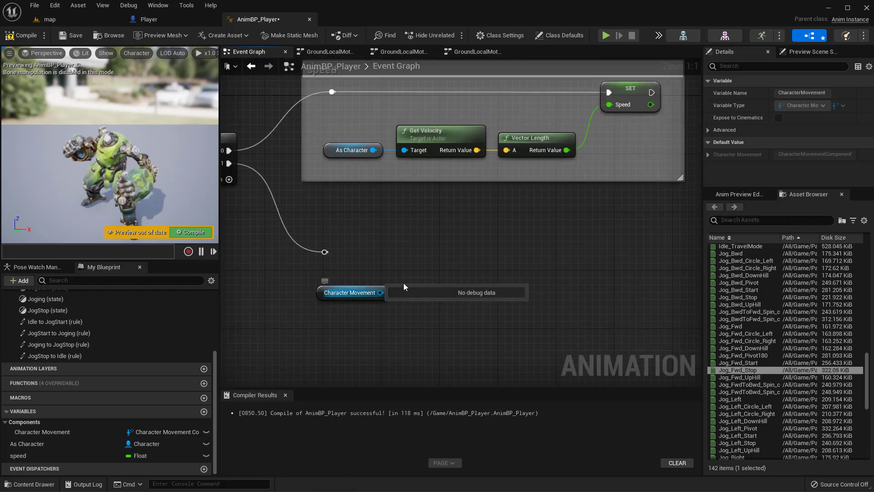
Step: Add an Is Falling node from the Character Movement getter and align the two nodes in a straight row
{"action": "left_click_drag", "start_coordinate": [381, 292], "coordinate": [443, 261]}
{"action": "type", "text": "is in"}
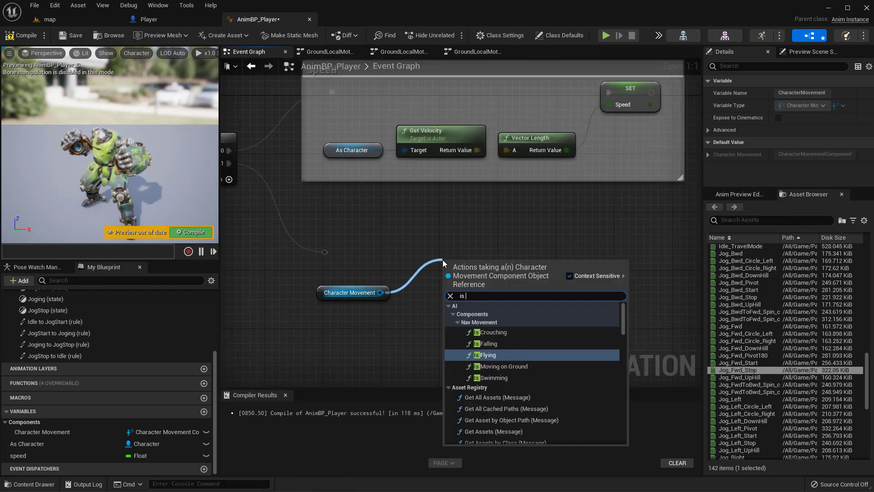
{"action": "key", "text": "BackSpace"}
{"action": "key", "text": "BackSpace"}
{"action": "type", "text": "fall"}
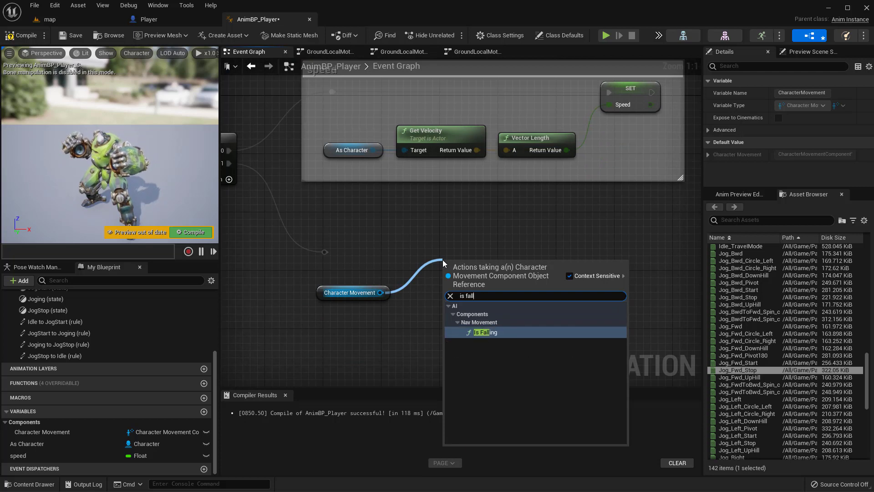
{"action": "key", "text": "Return"}
{"action": "left_click_drag", "start_coordinate": [480, 273], "coordinate": [456, 282]}
{"action": "left_click_drag", "start_coordinate": [426, 316], "coordinate": [387, 277]}
{"action": "key", "text": "q"}
{"action": "left_click_drag", "start_coordinate": [448, 290], "coordinate": [403, 298]}
{"action": "left_click", "coordinate": [513, 269]}
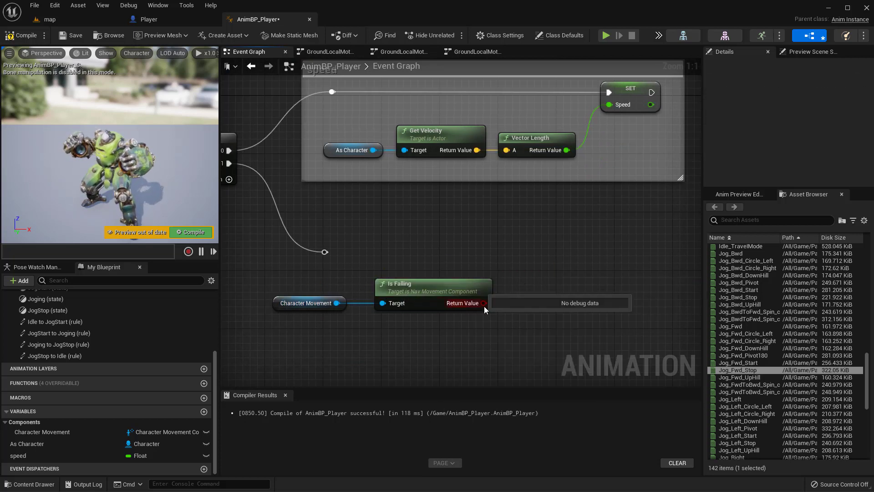
Step: Promote Is Falling's return value to a variable named InAir and connect the Then 1 reroute to its Set node
{"action": "left_click_drag", "start_coordinate": [485, 306], "coordinate": [562, 258]}
{"action": "left_click", "coordinate": [567, 304]}
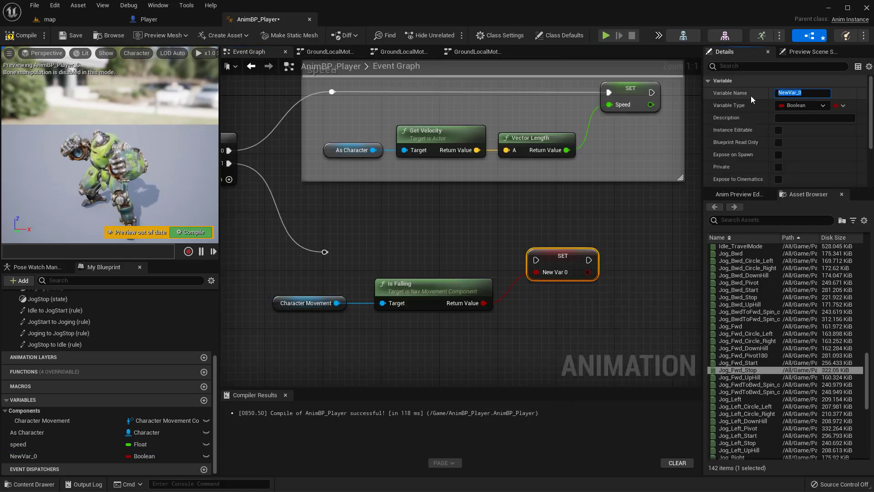
{"action": "type", "text": "IN"}
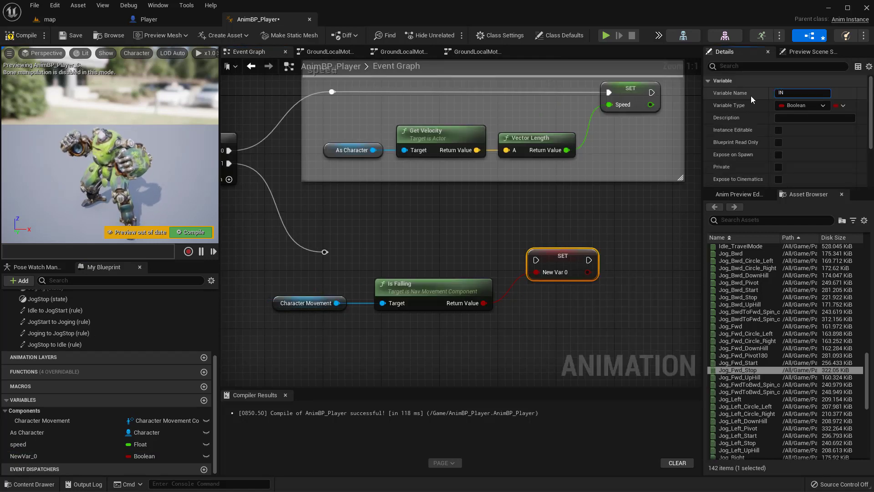
{"action": "type", "text": "Air"}
{"action": "key", "text": "Return"}
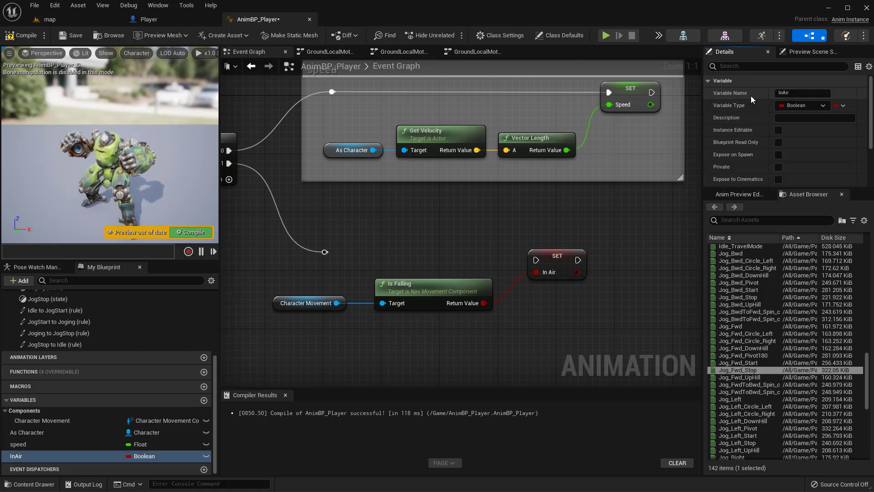
{"action": "left_click_drag", "start_coordinate": [328, 256], "coordinate": [537, 261]}
Step: Group the Is Falling branch in a comment titled "inAir?" and line it up below the speed comment
{"action": "left_click_drag", "start_coordinate": [644, 215], "coordinate": [375, 322]}
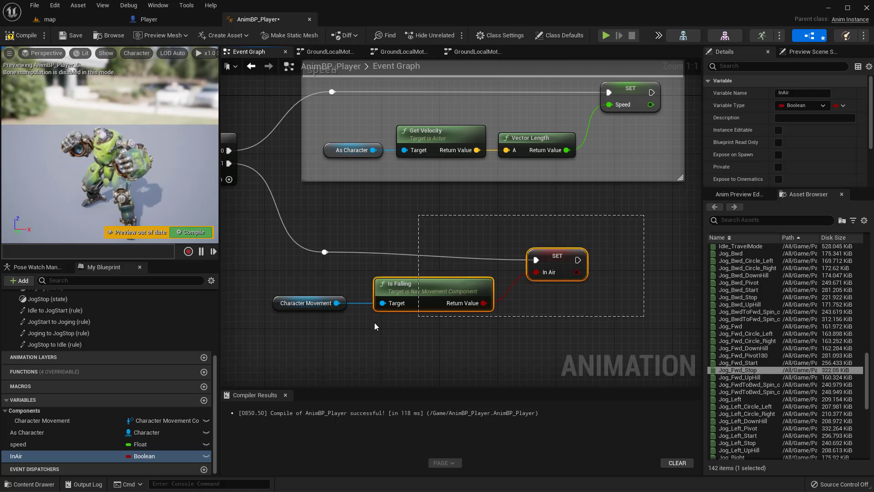
{"action": "left_click_drag", "start_coordinate": [263, 333], "coordinate": [263, 334]}
{"action": "key", "text": "c"}
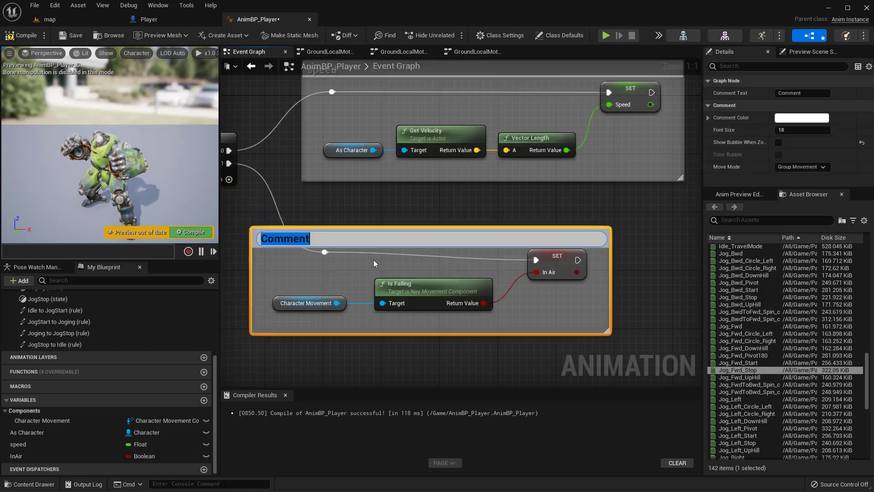
{"action": "left_click", "coordinate": [597, 215]}
{"action": "left_click_drag", "start_coordinate": [508, 240], "coordinate": [552, 225]}
{"action": "left_click_drag", "start_coordinate": [375, 252], "coordinate": [359, 234]}
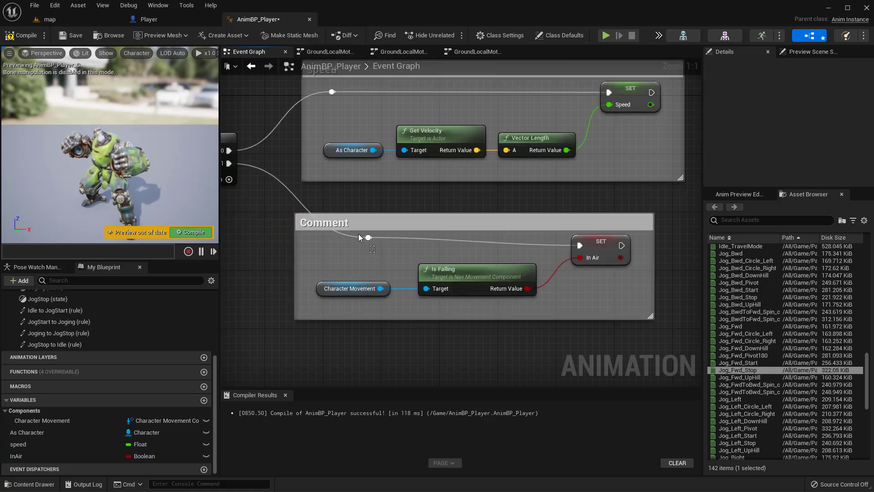
{"action": "double_click", "coordinate": [339, 223]}
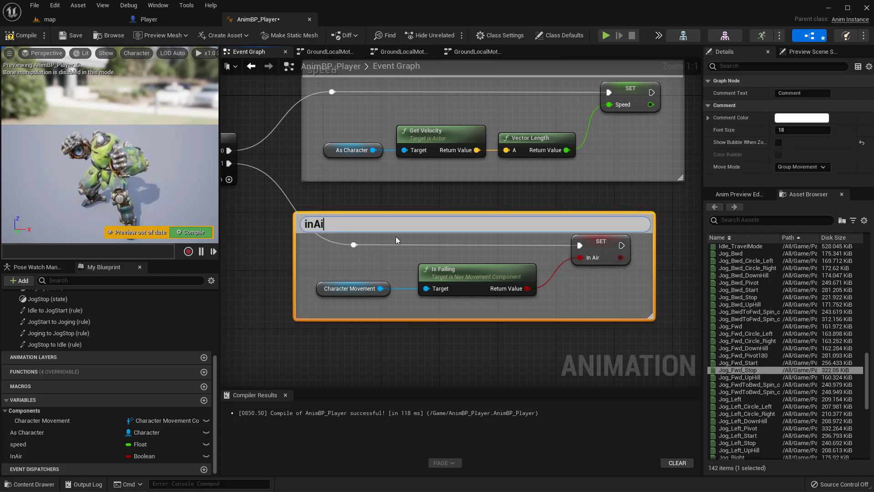
{"action": "key", "text": "Return"}
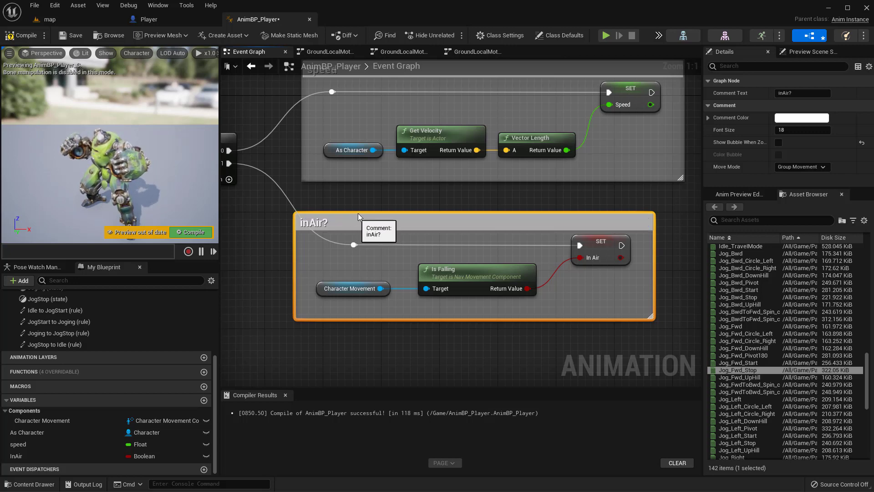
{"action": "left_click_drag", "start_coordinate": [352, 219], "coordinate": [367, 205]}
{"action": "left_click", "coordinate": [269, 222]}
Step: Review the whole Event Graph, including the initialization chain and the speed and inAir? comment groups
{"action": "scroll", "coordinate": [250, 234], "scroll_direction": "down", "scroll_amount": 2}
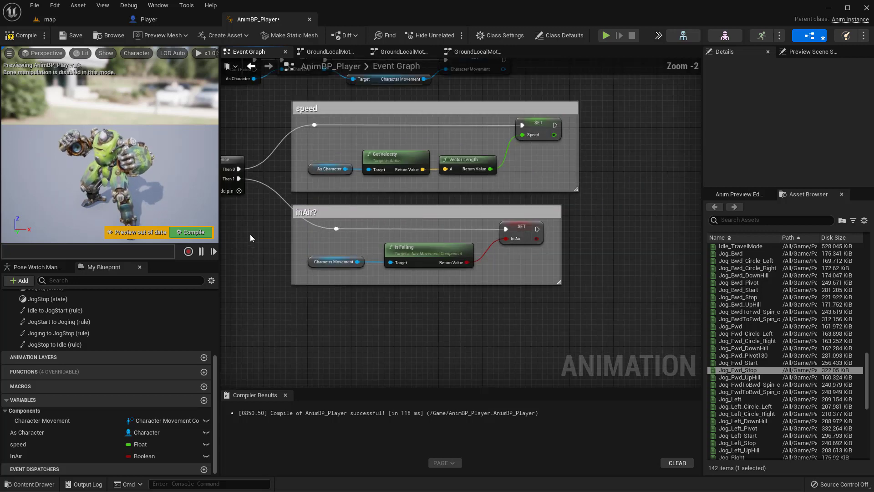
{"action": "right_click_drag", "start_coordinate": [250, 234], "coordinate": [372, 288]}
{"action": "scroll", "coordinate": [322, 329], "scroll_direction": "down", "scroll_amount": 2}
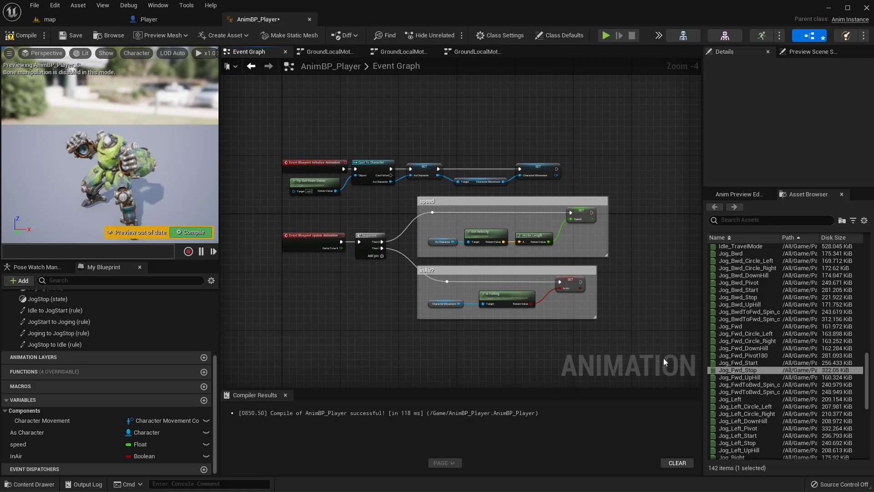
{"action": "left_click_drag", "start_coordinate": [663, 358], "coordinate": [260, 198]}
{"action": "left_click_drag", "start_coordinate": [266, 146], "coordinate": [603, 322]}
{"action": "scroll", "coordinate": [602, 322], "scroll_direction": "up", "scroll_amount": 4}
{"action": "left_click", "coordinate": [537, 241]}
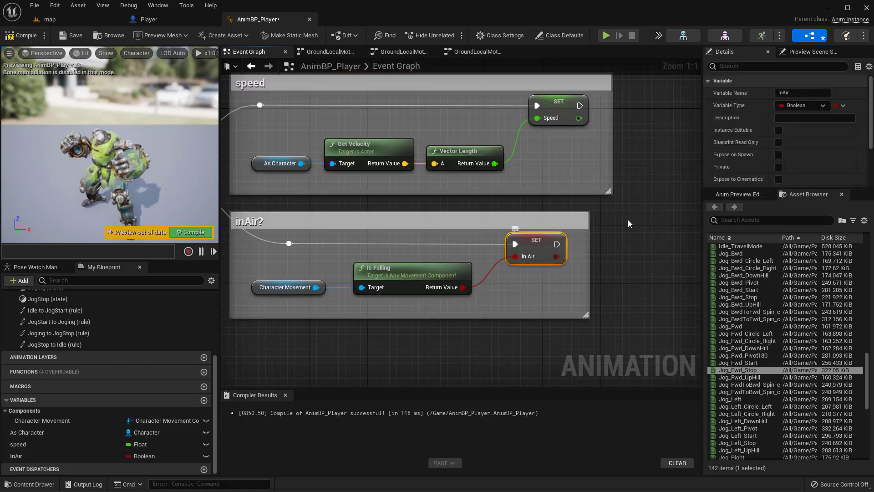
{"action": "right_click_drag", "start_coordinate": [440, 104], "coordinate": [422, 175]}
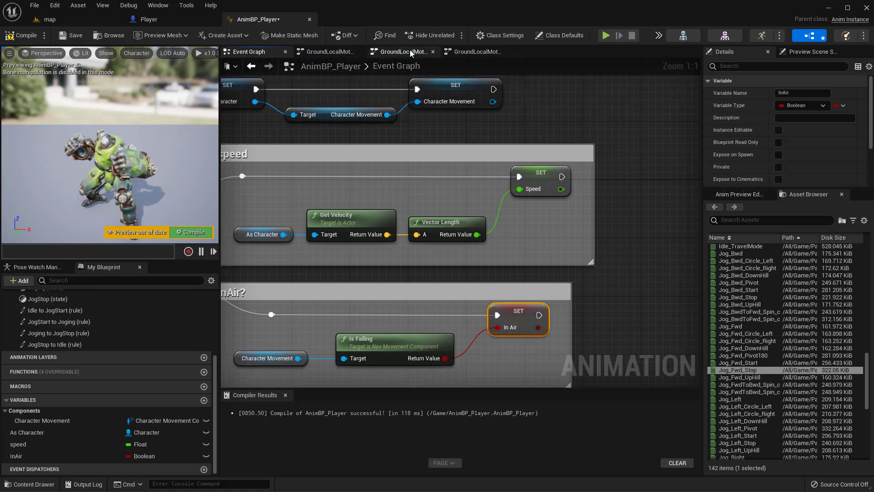
Step: Open the AnimGraph's GroundLocalMotion state machine and go into its Idle to JogStart transition rule
{"action": "scroll", "coordinate": [114, 341], "scroll_direction": "up", "scroll_amount": 5}
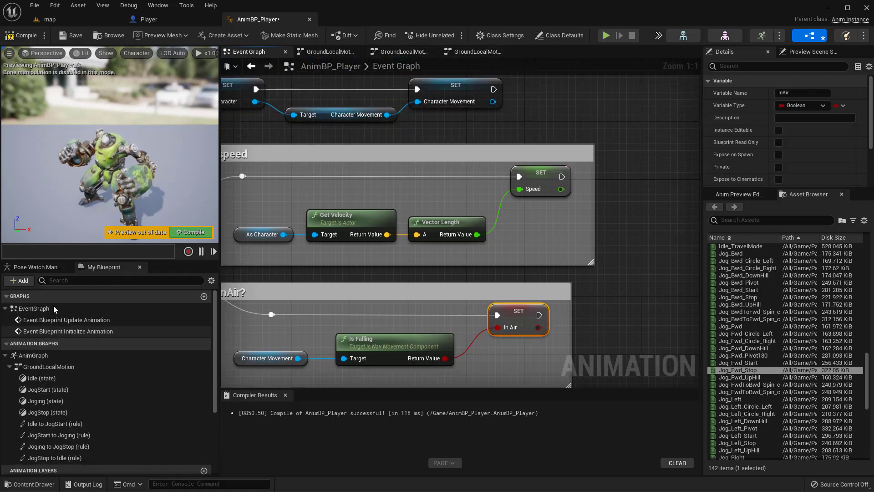
{"action": "double_click", "coordinate": [41, 358]}
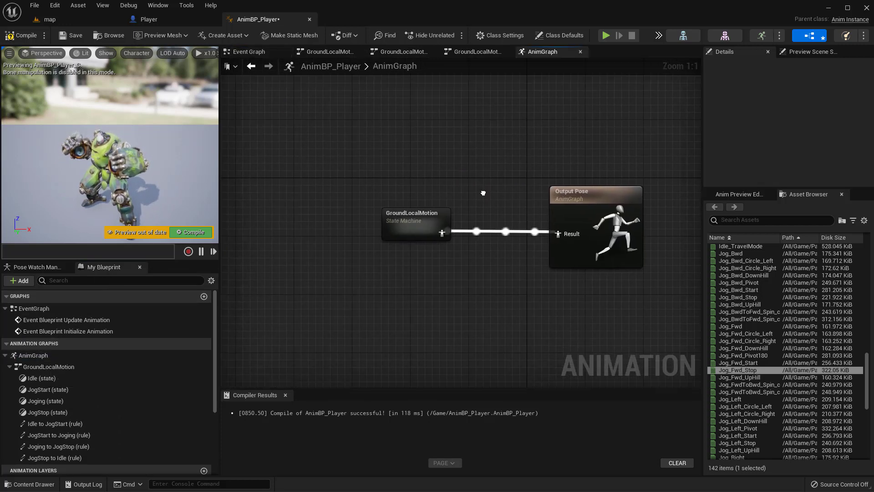
{"action": "double_click", "coordinate": [408, 220]}
{"action": "right_click_drag", "start_coordinate": [428, 133], "coordinate": [409, 133]}
{"action": "right_click_drag", "start_coordinate": [401, 225], "coordinate": [418, 220]}
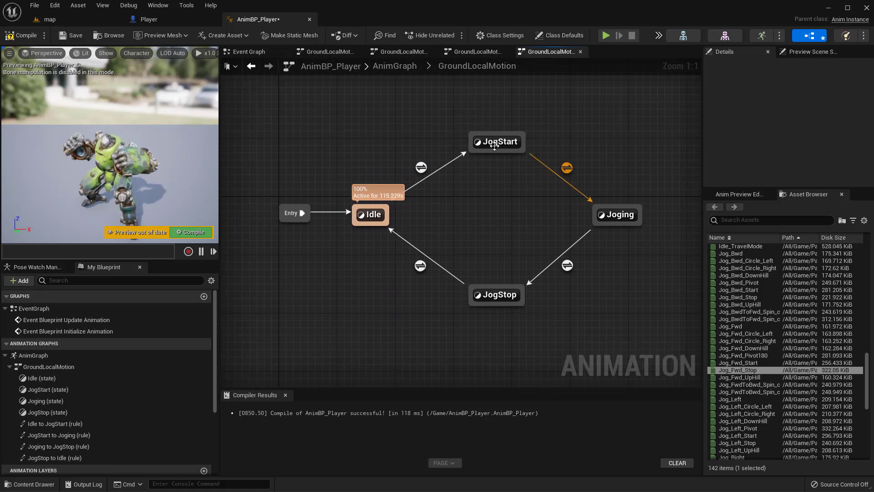
{"action": "double_click", "coordinate": [421, 168]}
Step: Move the Speed getter and greater-than nodes up and away from the Result node to make room
{"action": "right_click_drag", "start_coordinate": [345, 158], "coordinate": [354, 149]}
{"action": "left_click_drag", "start_coordinate": [354, 149], "coordinate": [519, 264]}
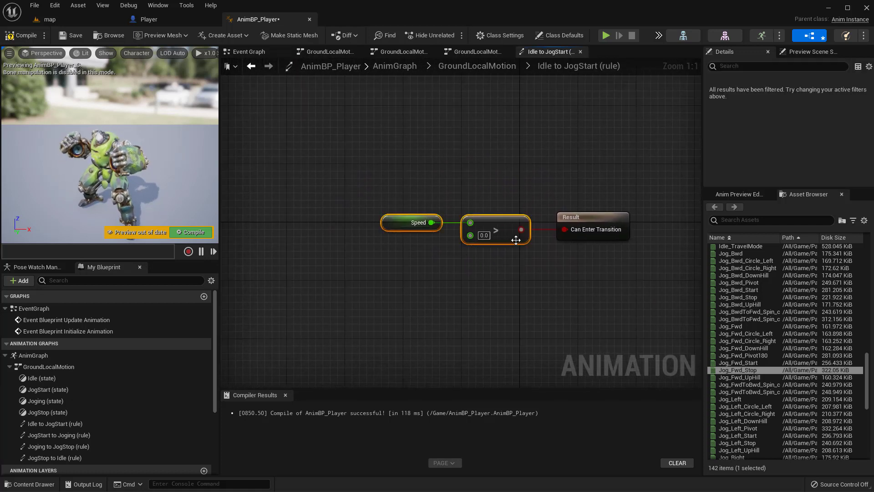
{"action": "left_click_drag", "start_coordinate": [492, 232], "coordinate": [411, 204]}
{"action": "left_click", "coordinate": [465, 256]}
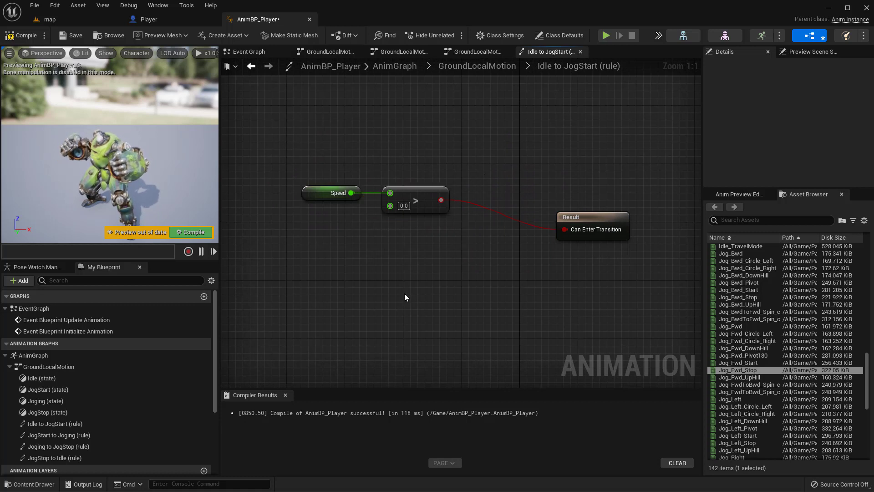
{"action": "scroll", "coordinate": [100, 400], "scroll_direction": "down", "scroll_amount": 5}
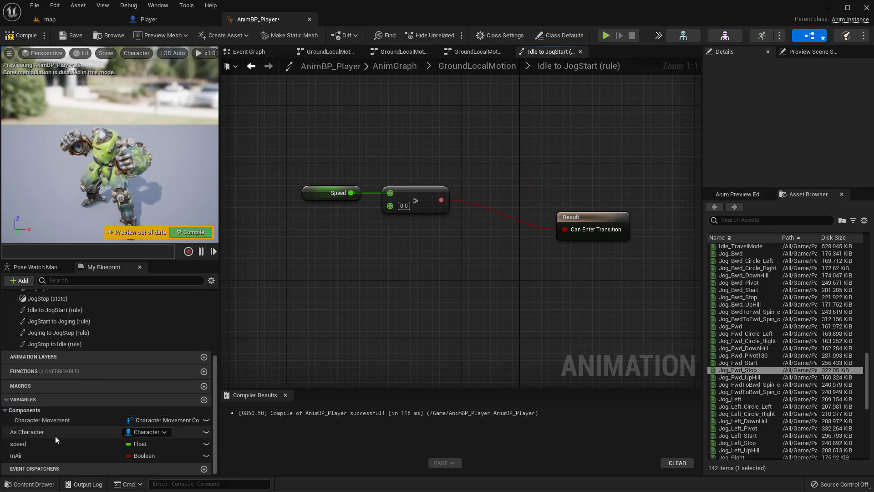
{"action": "left_click_drag", "start_coordinate": [25, 454], "coordinate": [391, 264]}
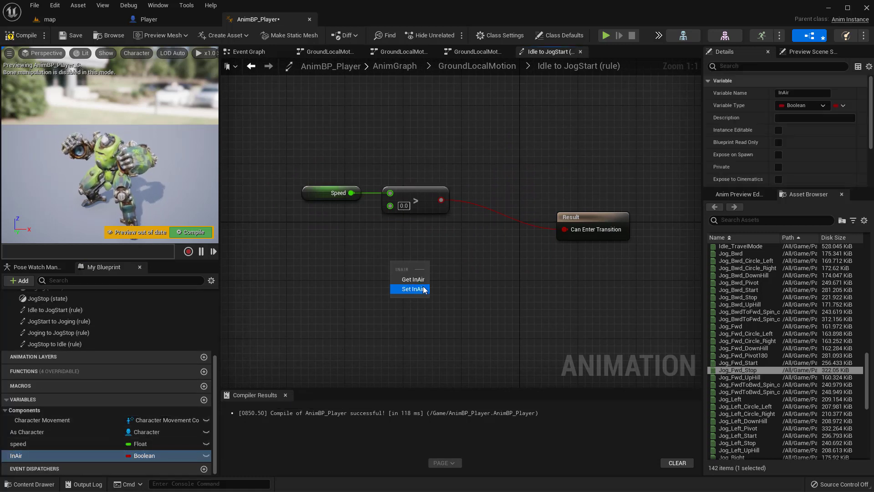
{"action": "left_click", "coordinate": [408, 293]}
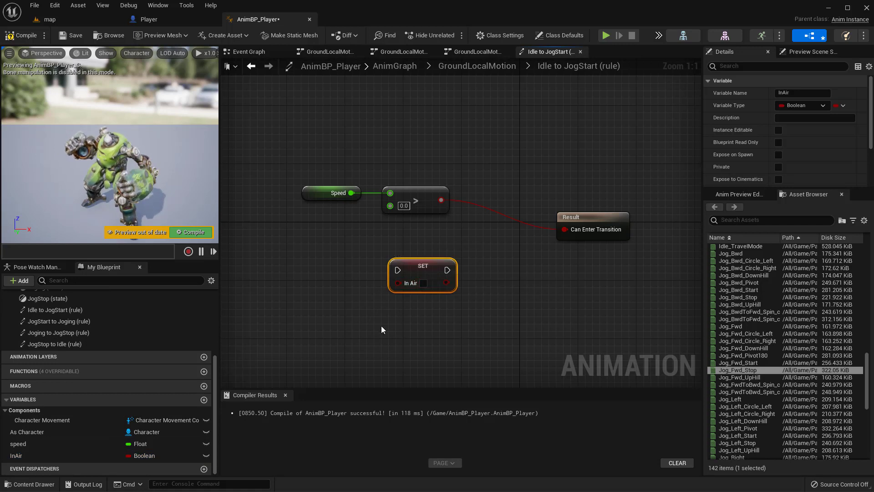
{"action": "key", "text": "Delete"}
Step: Add an In Air getter feeding a NOT Boolean node and place the pair below the Speed comparison
{"action": "left_click_drag", "start_coordinate": [42, 453], "coordinate": [461, 283]}
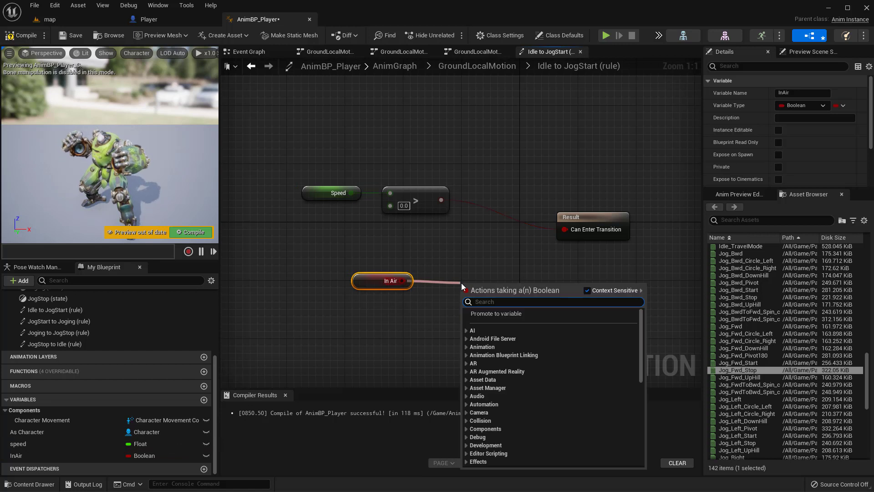
{"action": "type", "text": "not bool"}
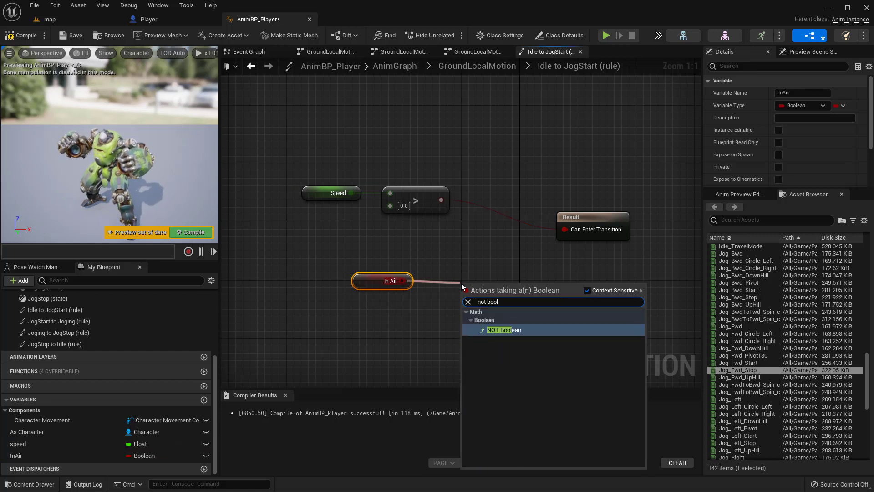
{"action": "left_click", "coordinate": [497, 329]}
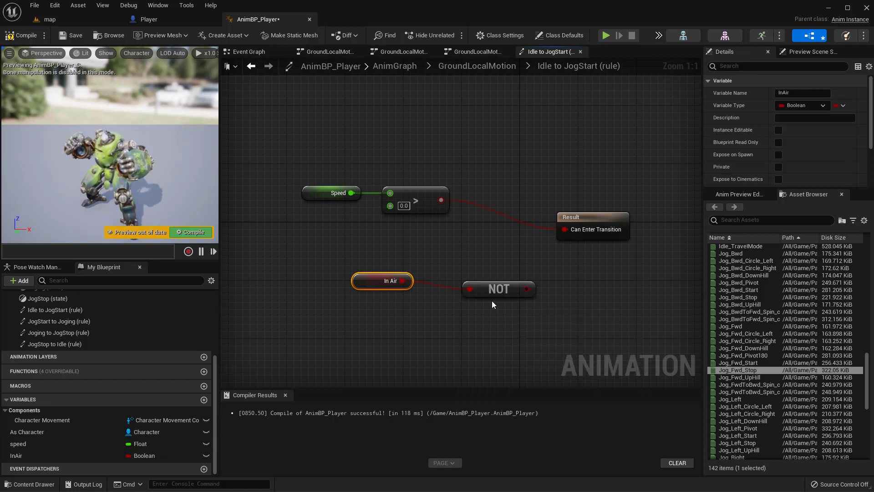
{"action": "left_click_drag", "start_coordinate": [475, 281], "coordinate": [454, 281]}
{"action": "left_click_drag", "start_coordinate": [351, 246], "coordinate": [425, 264]}
{"action": "left_click", "coordinate": [484, 235]}
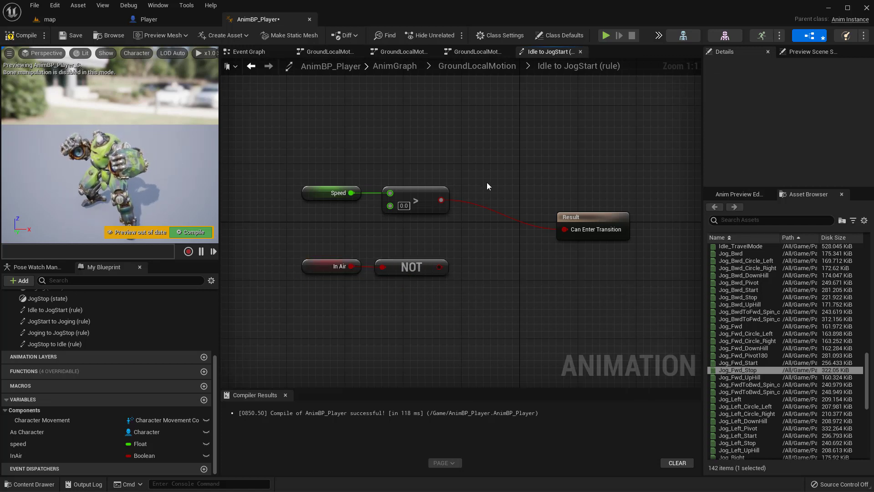
Step: Combine the speed comparison and NOT outputs with an AND Boolean node and connect it to the Result's Can Enter Transition
{"action": "left_click_drag", "start_coordinate": [440, 200], "coordinate": [501, 231]}
{"action": "left_click_drag", "start_coordinate": [440, 266], "coordinate": [482, 227]}
{"action": "type", "text": "and"}
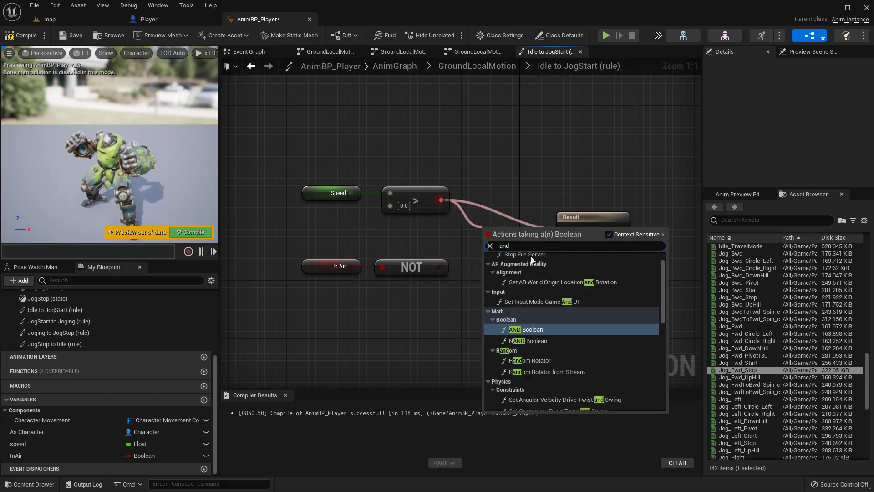
{"action": "left_click", "coordinate": [527, 335]}
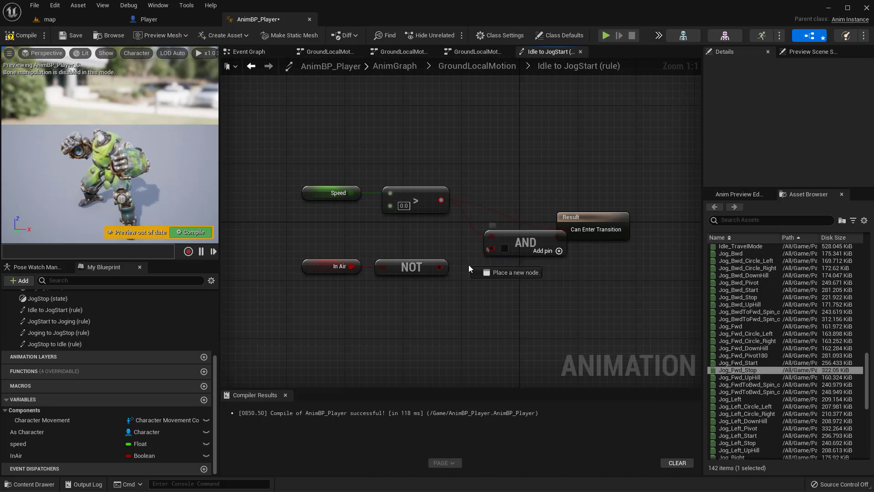
{"action": "left_click_drag", "start_coordinate": [436, 270], "coordinate": [439, 267]}
{"action": "left_click_drag", "start_coordinate": [515, 240], "coordinate": [488, 239]}
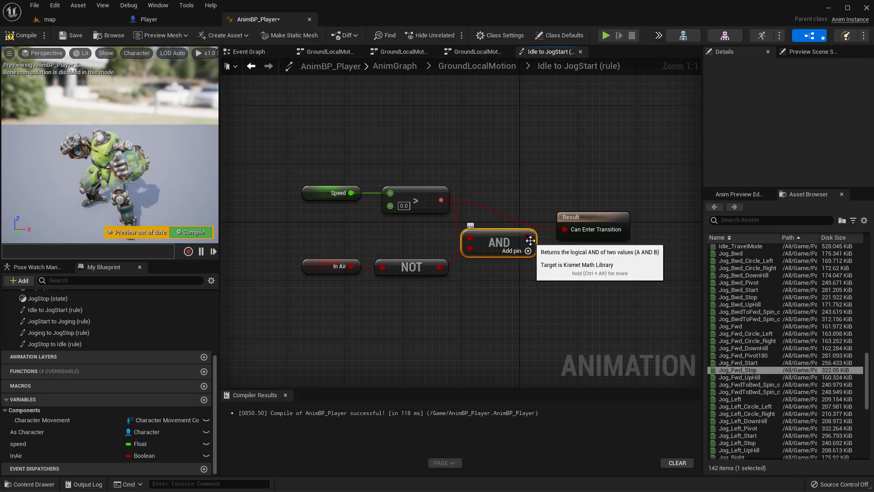
{"action": "left_click_drag", "start_coordinate": [605, 218], "coordinate": [596, 229]}
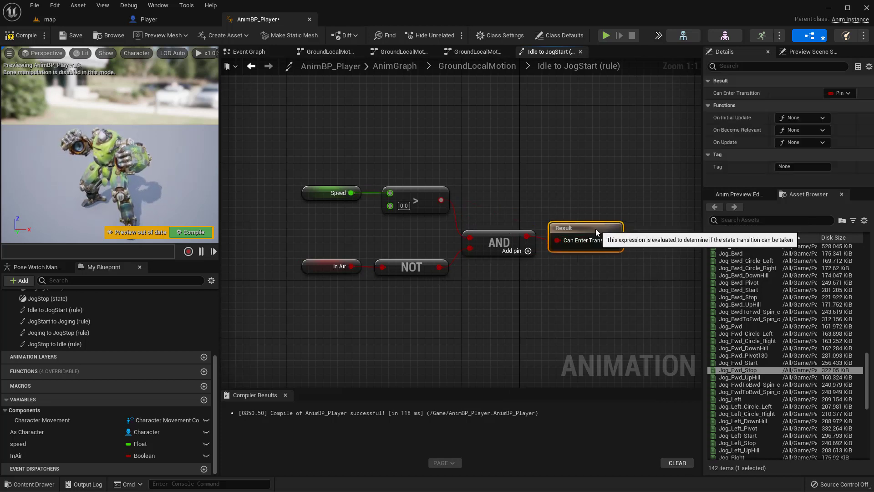
Step: Tidy the Idle to JogStart rule by lining up the Speed row, the In Air row, the AND node and the Result
{"action": "right_click_drag", "start_coordinate": [498, 290], "coordinate": [554, 281]}
{"action": "left_click_drag", "start_coordinate": [246, 137], "coordinate": [638, 329]}
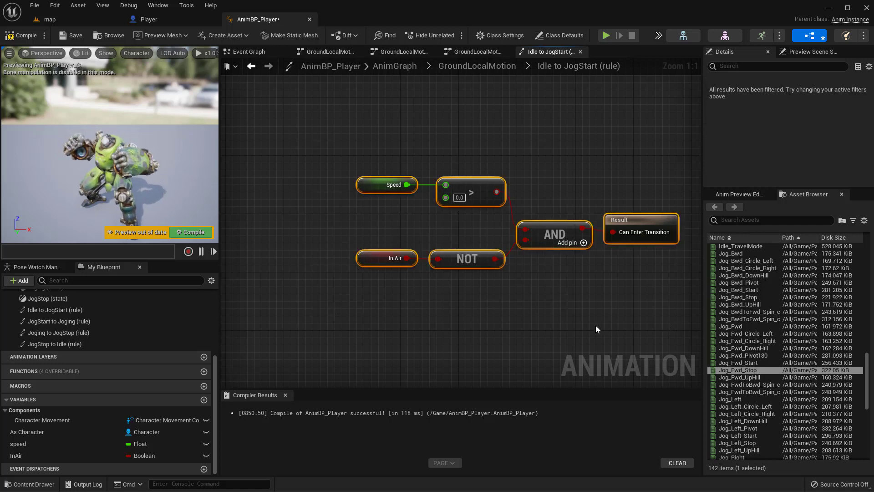
{"action": "left_click", "coordinate": [596, 325]}
{"action": "left_click_drag", "start_coordinate": [374, 155], "coordinate": [467, 204]}
{"action": "left_click_drag", "start_coordinate": [476, 337], "coordinate": [496, 321]}
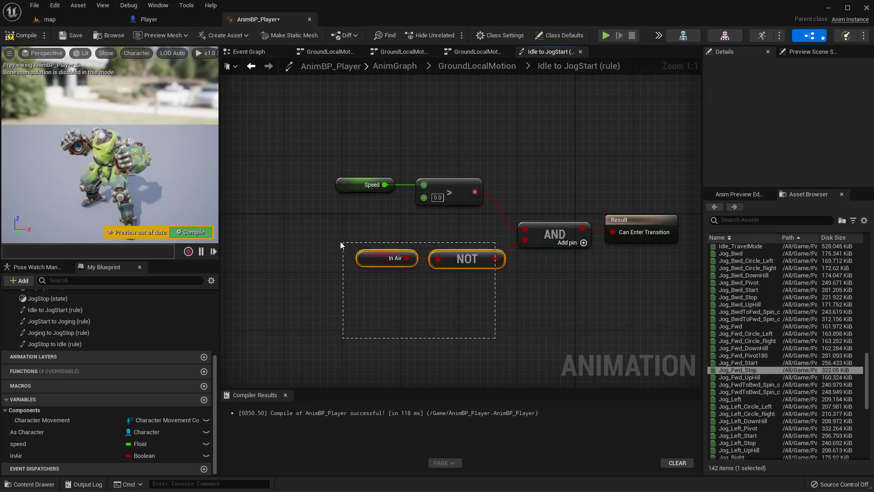
{"action": "left_click_drag", "start_coordinate": [340, 243], "coordinate": [340, 242]}
{"action": "left_click_drag", "start_coordinate": [486, 268], "coordinate": [464, 268]}
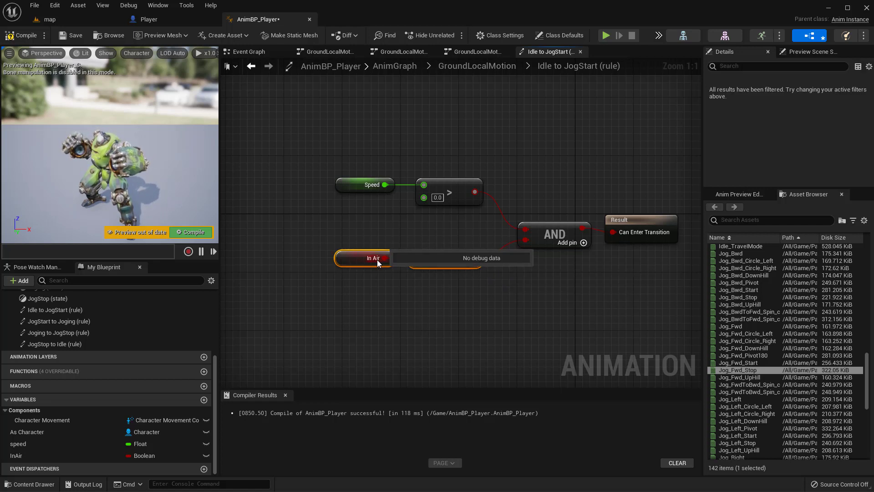
{"action": "right_click_drag", "start_coordinate": [547, 312], "coordinate": [517, 312]}
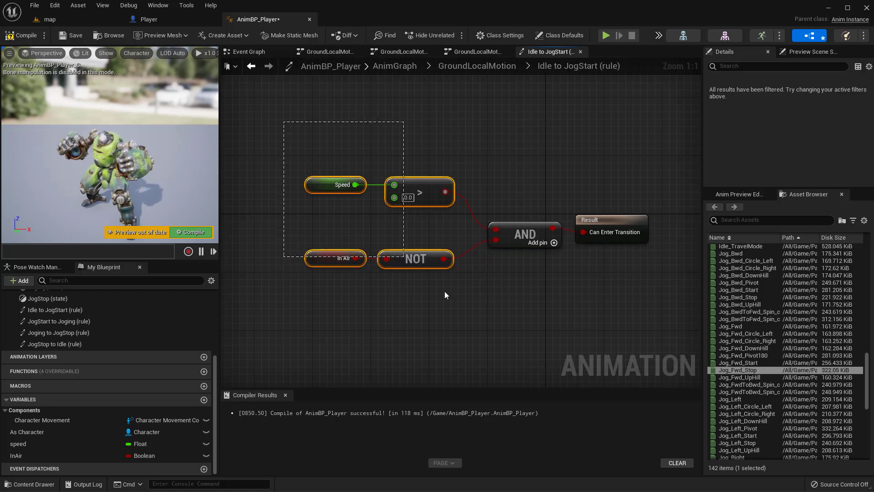
{"action": "left_click_drag", "start_coordinate": [511, 300], "coordinate": [516, 295]}
{"action": "left_click_drag", "start_coordinate": [534, 227], "coordinate": [519, 222]}
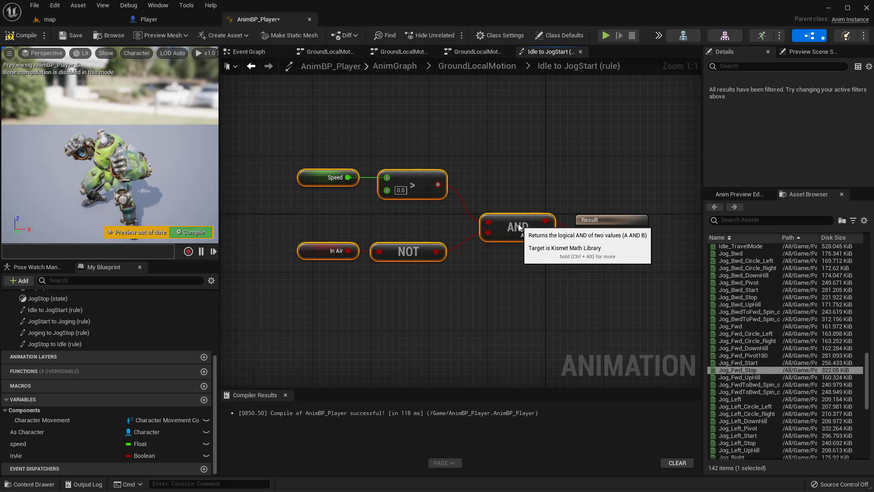
{"action": "left_click", "coordinate": [582, 270]}
{"action": "left_click_drag", "start_coordinate": [626, 220], "coordinate": [615, 208]}
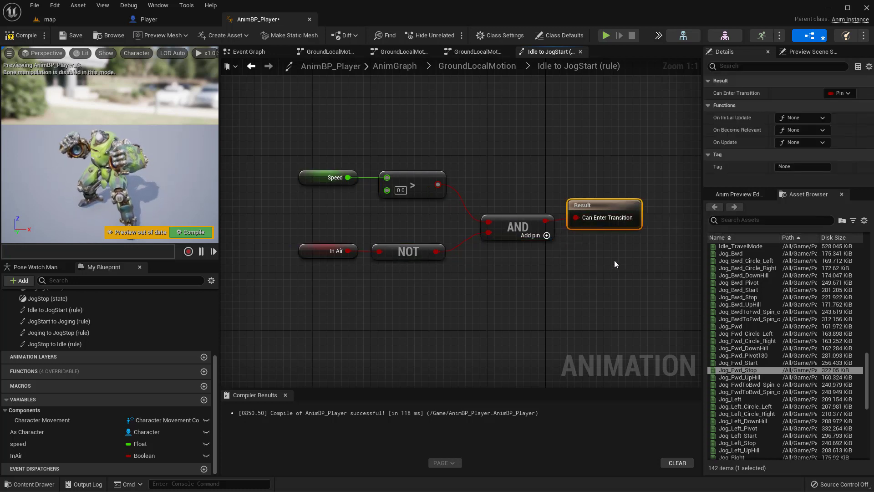
Step: Copy the Speed, In Air, NOT and AND nodes from this rule into the Joging to JogStop rule, making room before its Result
{"action": "left_click_drag", "start_coordinate": [272, 131], "coordinate": [542, 314]}
{"action": "right_click_drag", "start_coordinate": [489, 157], "coordinate": [516, 131]}
{"action": "left_click", "coordinate": [475, 67]}
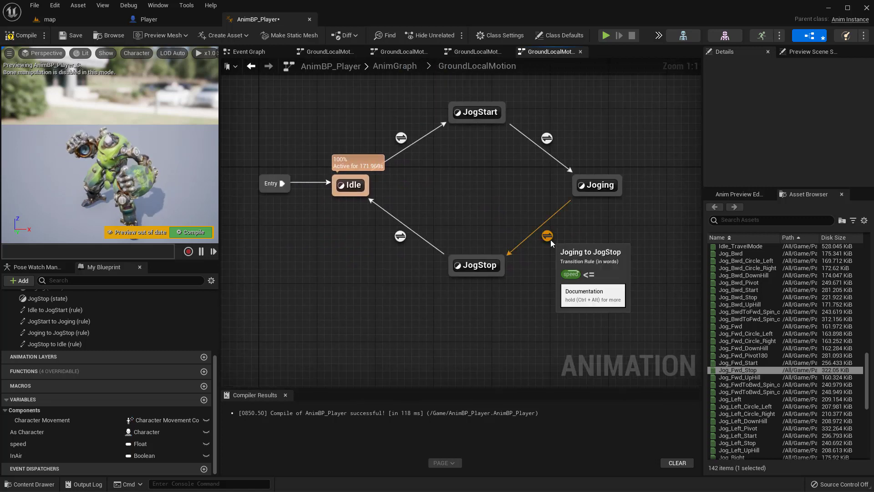
{"action": "double_click", "coordinate": [548, 236]}
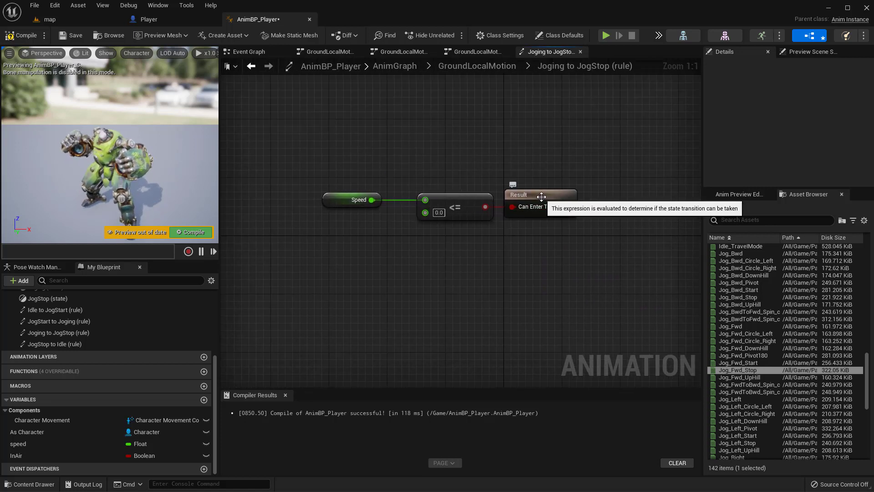
{"action": "left_click", "coordinate": [519, 199]}
{"action": "mouse_move", "coordinate": [491, 270]}
{"action": "right_mouse_down"}
{"action": "mouse_move", "coordinate": [456, 250]}
{"action": "mouse_move", "coordinate": [491, 264]}
{"action": "right_mouse_up"}
{"action": "key", "text": "ctrl+v"}
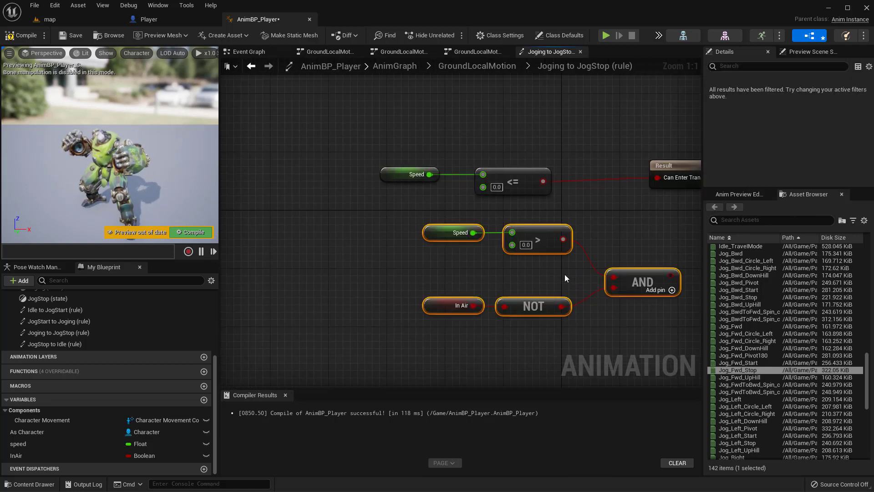
Step: Delete the pasted Speed and greater-than nodes, and route the existing <= comparison through AND with NOT In Air to the Result
{"action": "right_click_drag", "start_coordinate": [624, 229], "coordinate": [541, 232]}
{"action": "left_click_drag", "start_coordinate": [540, 233], "coordinate": [373, 258]}
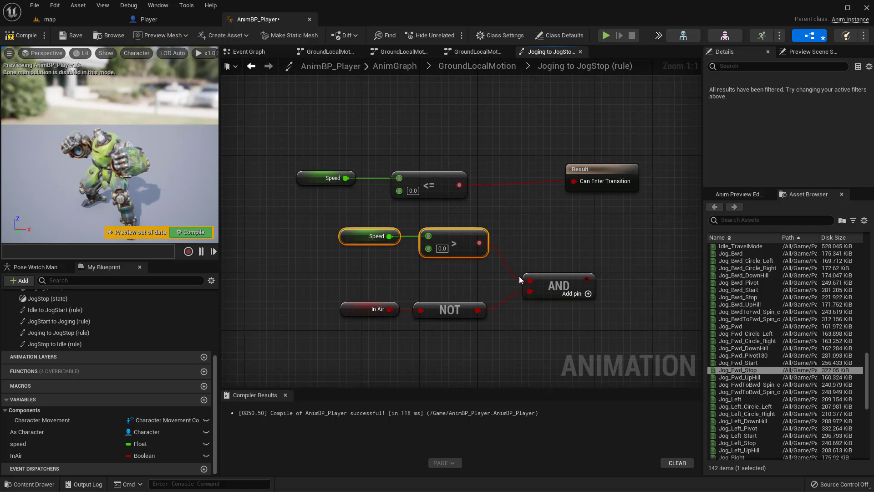
{"action": "key", "text": "Delete"}
{"action": "left_click", "coordinate": [546, 277]}
{"action": "left_click_drag", "start_coordinate": [460, 185], "coordinate": [555, 241]}
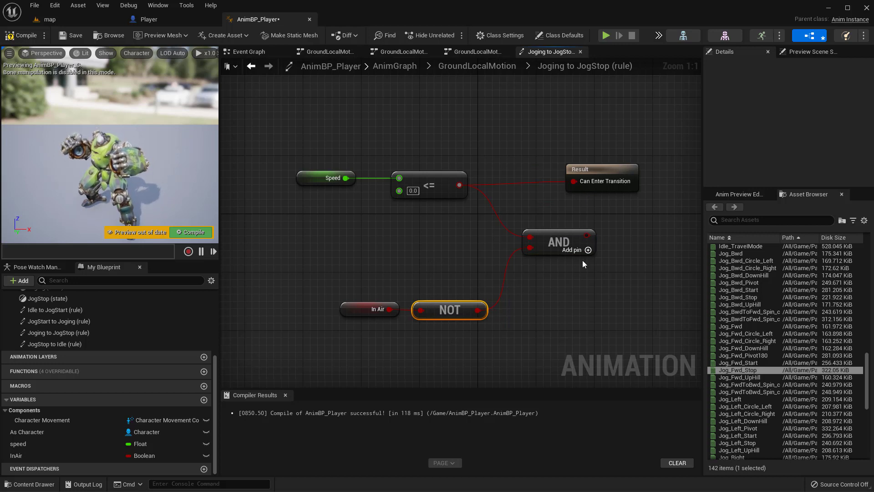
{"action": "left_click_drag", "start_coordinate": [586, 236], "coordinate": [645, 228]}
Step: Line up the Joging to JogStop condition nodes in front of the Result and compile the Animation Blueprint
{"action": "left_click_drag", "start_coordinate": [487, 211], "coordinate": [665, 259]}
{"action": "key", "text": "q"}
{"action": "left_click", "coordinate": [477, 267]}
{"action": "left_click_drag", "start_coordinate": [476, 268], "coordinate": [388, 347]}
{"action": "left_click_drag", "start_coordinate": [456, 310], "coordinate": [442, 230]}
{"action": "left_click_drag", "start_coordinate": [441, 176], "coordinate": [477, 178]}
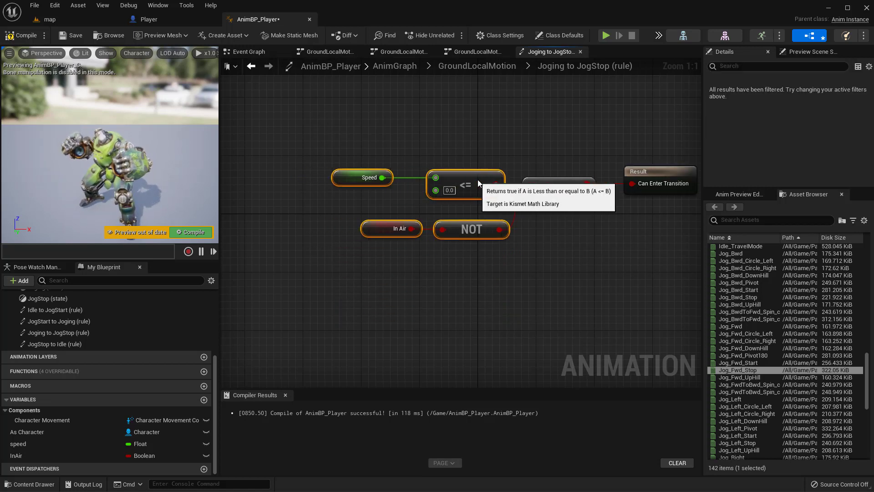
{"action": "left_click_drag", "start_coordinate": [636, 172], "coordinate": [628, 170]}
{"action": "right_click_drag", "start_coordinate": [531, 122], "coordinate": [514, 119]}
{"action": "left_click", "coordinate": [20, 35]}
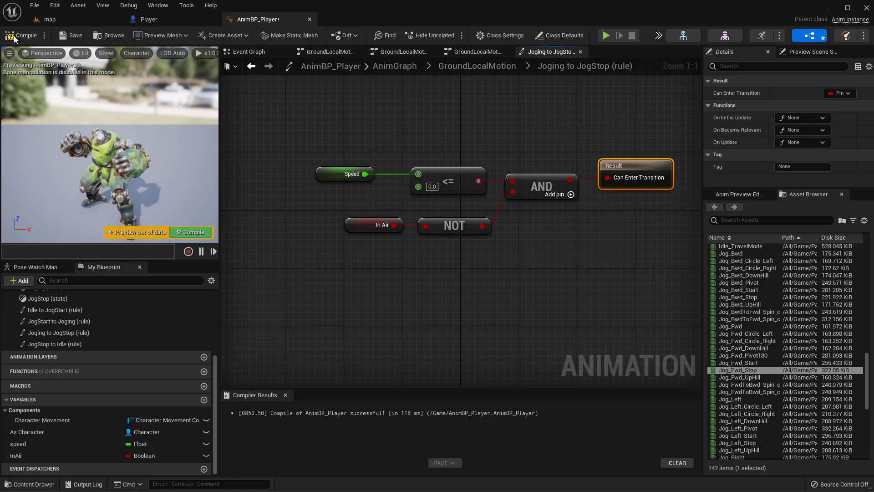
{"action": "right_click_drag", "start_coordinate": [408, 152], "coordinate": [373, 137]}
Step: Play the map level, run the character around to test the jog transitions, and stop the session
{"action": "left_click", "coordinate": [52, 20]}
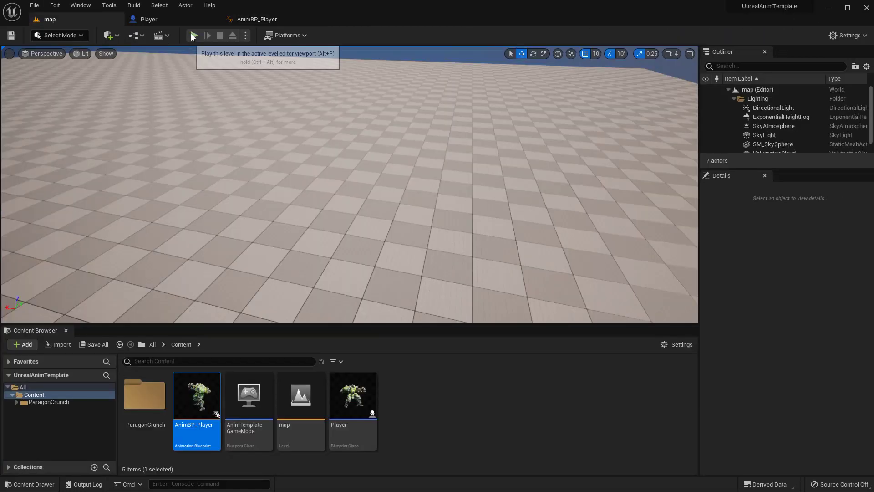
{"action": "left_click", "coordinate": [194, 35]}
{"action": "left_click", "coordinate": [392, 138]}
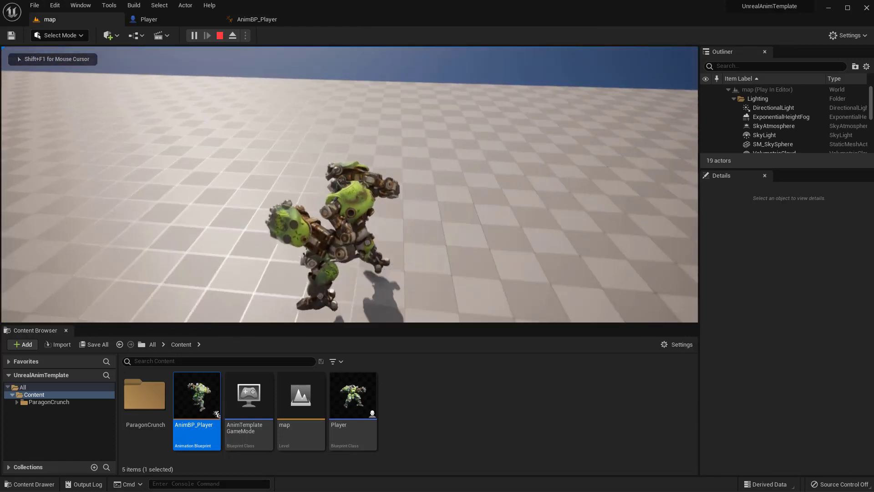
{"action": "key", "text": "w"}
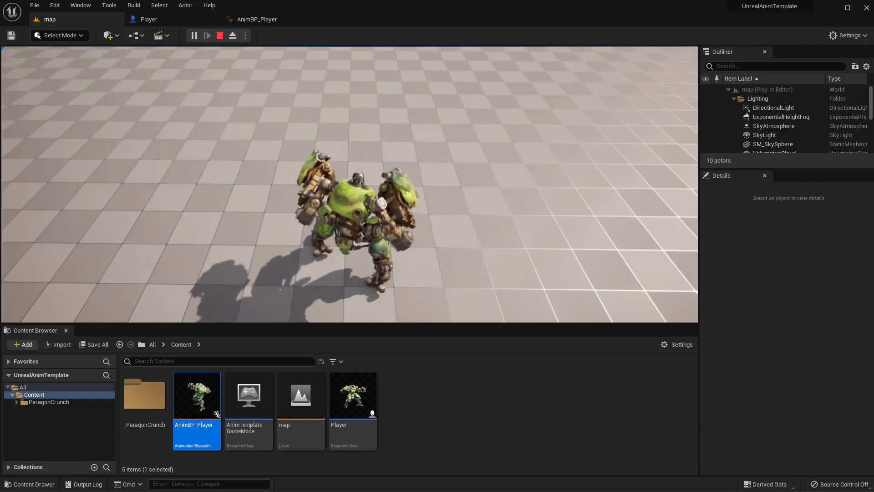
{"action": "key", "text": "w"}
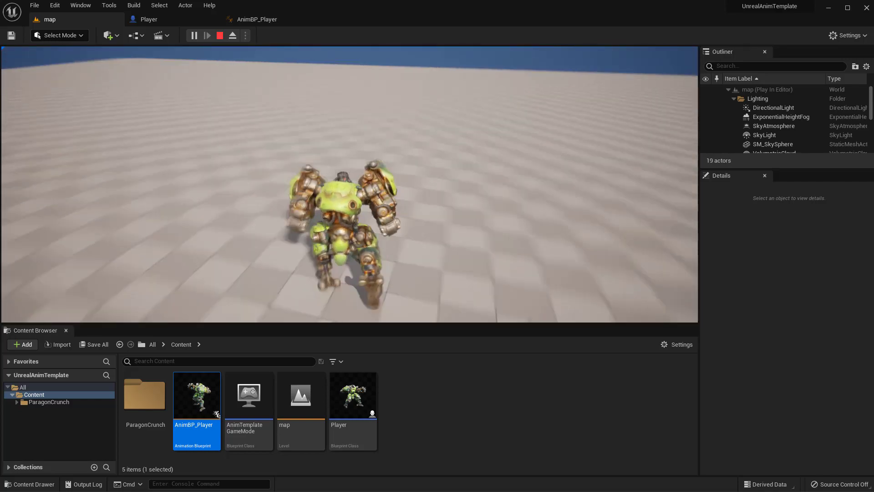
{"action": "key", "text": "w"}
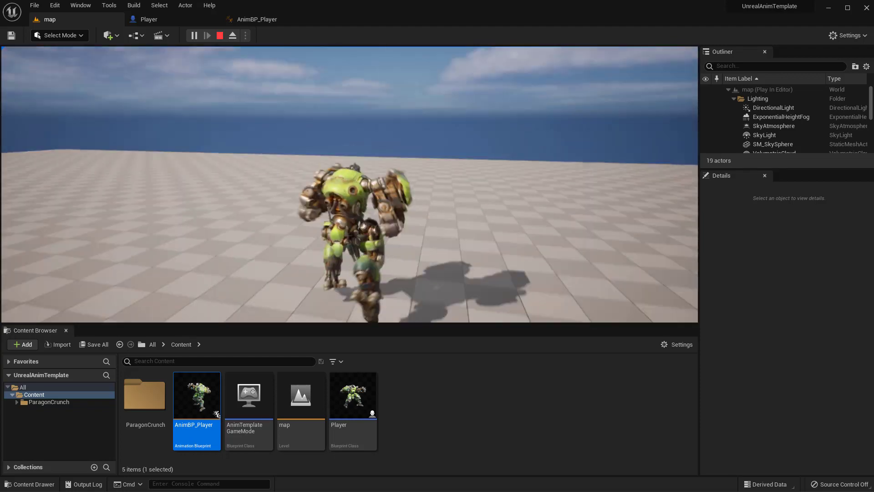
{"action": "key", "text": "Escape"}
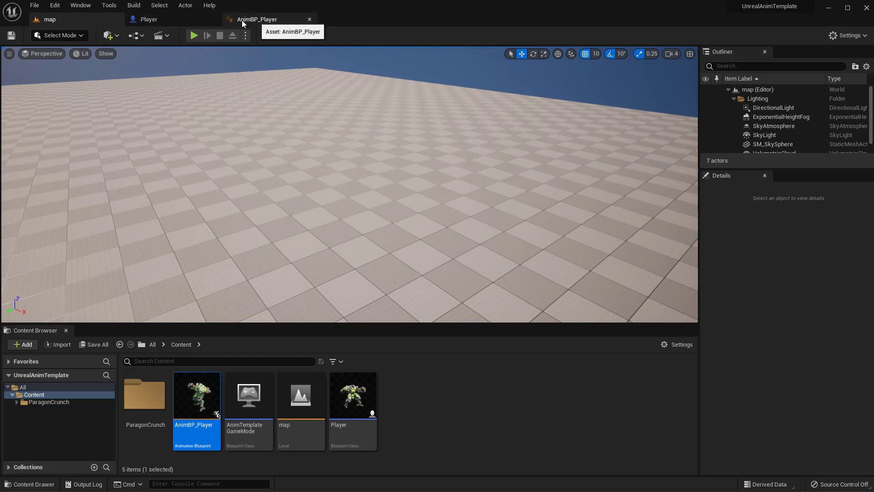
Step: Return to AnimBP_Player's GroundLocalMotion state machine and create a transition from JogStart to JogStop
{"action": "left_click", "coordinate": [276, 20]}
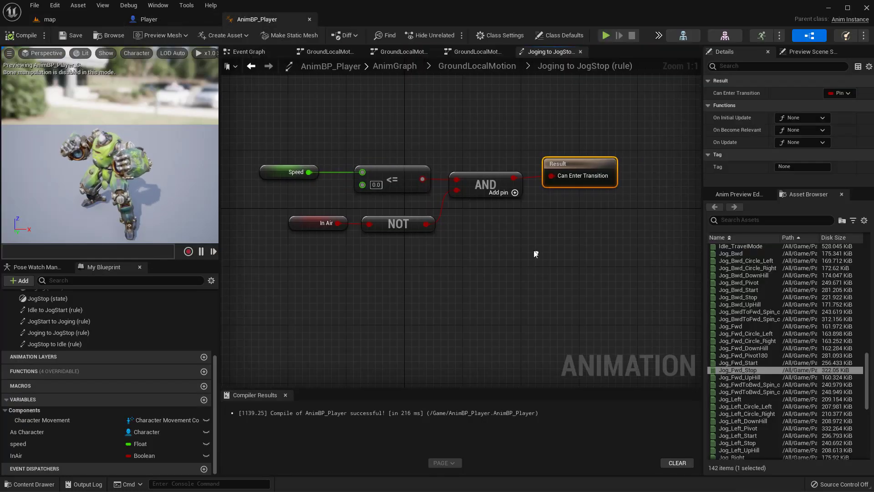
{"action": "left_click", "coordinate": [469, 68]}
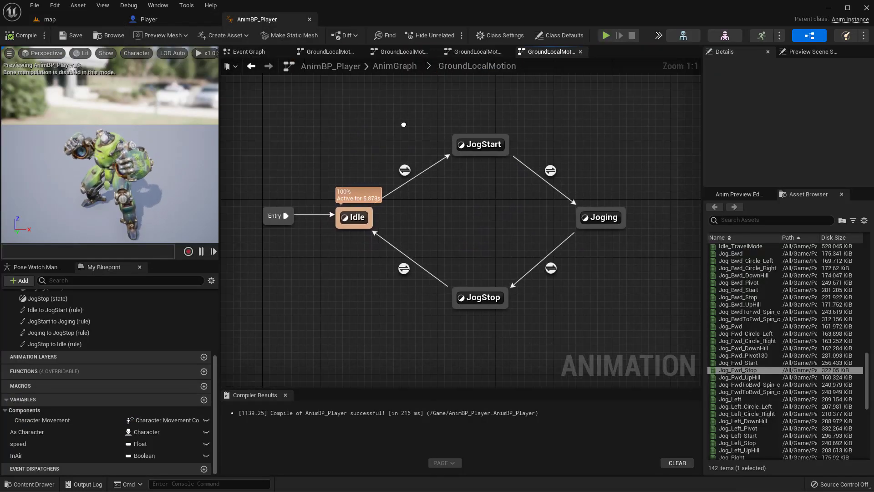
{"action": "right_click_drag", "start_coordinate": [459, 190], "coordinate": [487, 197]}
{"action": "mouse_move", "coordinate": [467, 146]}
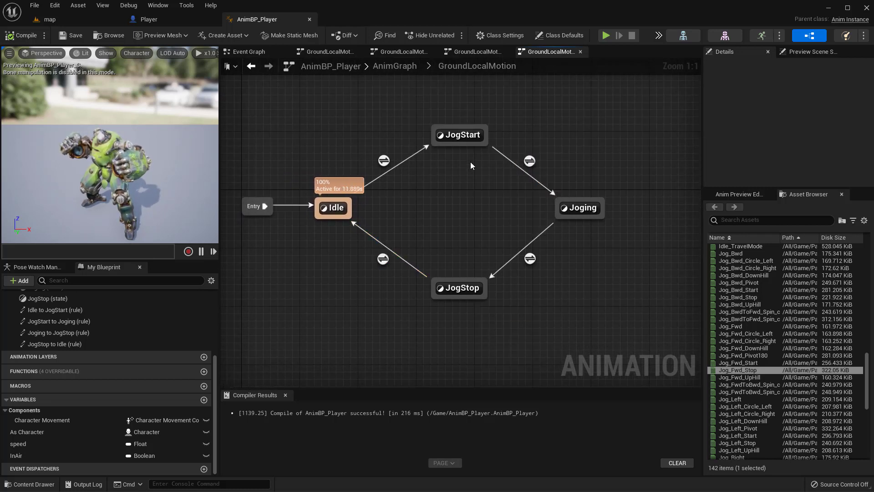
{"action": "left_click_drag", "start_coordinate": [457, 146], "coordinate": [458, 284]}
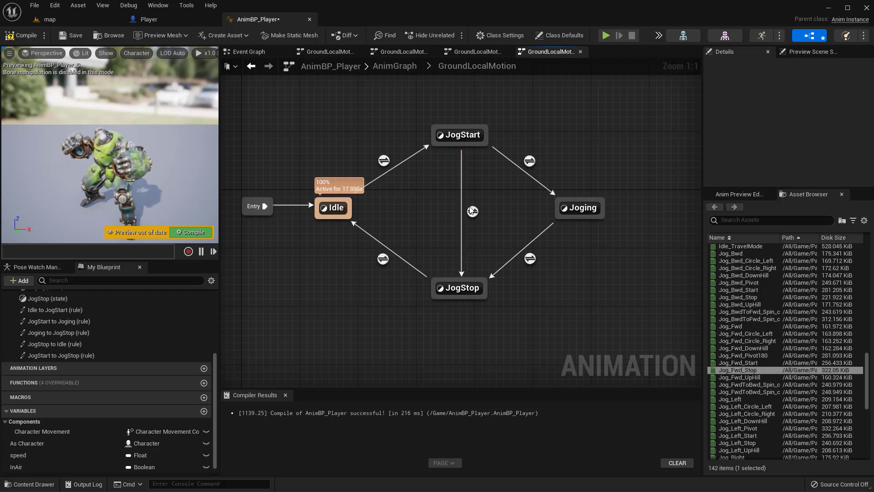
Step: Copy the Speed <= 0.0, NOT In Air and AND nodes from the Joging to JogStop rule into the JogStart to JogStop rule
{"action": "double_click", "coordinate": [530, 258]}
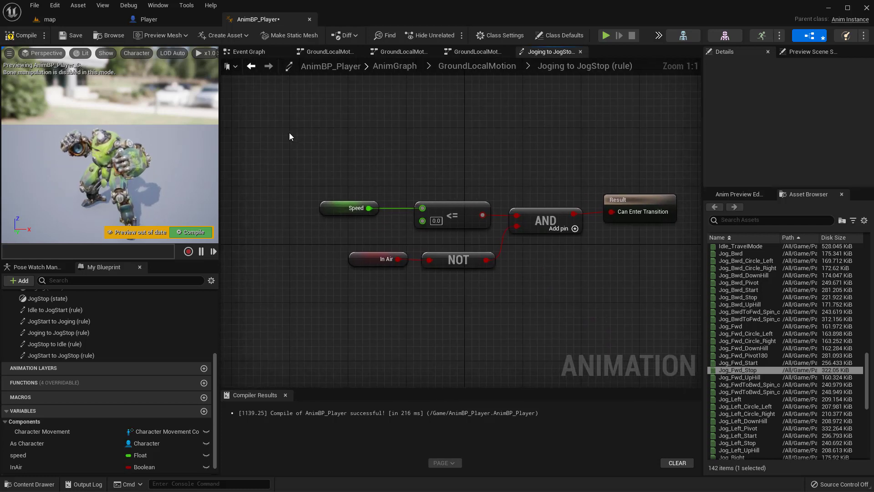
{"action": "left_click_drag", "start_coordinate": [294, 140], "coordinate": [580, 296]}
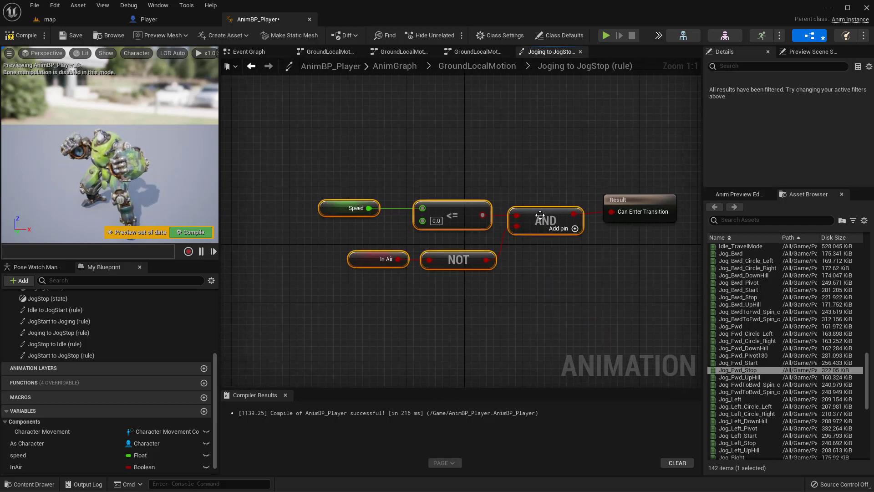
{"action": "left_click", "coordinate": [493, 66]}
{"action": "double_click", "coordinate": [535, 233]}
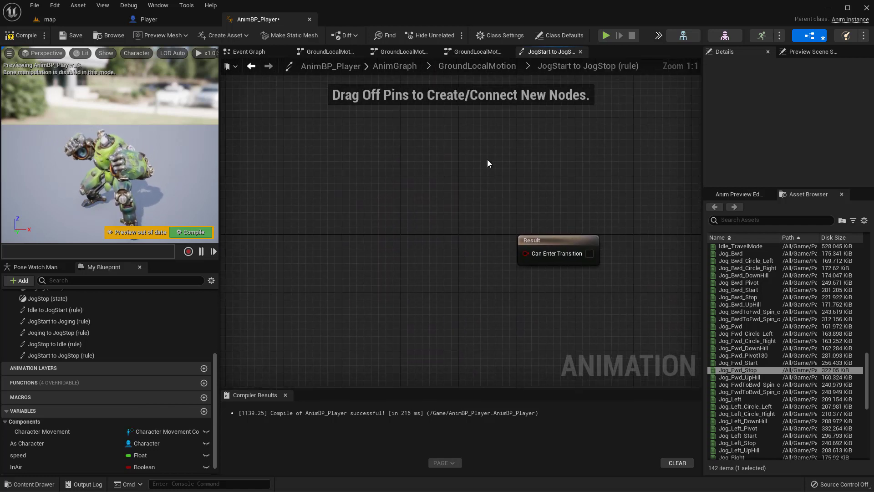
{"action": "key", "text": "ctrl+v"}
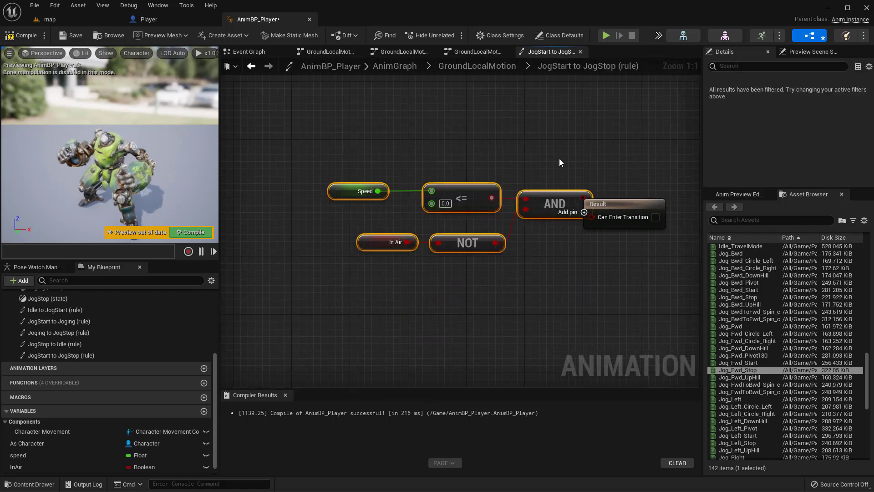
Step: Wire the AND output to the Result's Can Enter Transition in the JogStart to JogStop rule, and compile the Animation Blueprint
{"action": "left_click_drag", "start_coordinate": [554, 196], "coordinate": [592, 198]}
{"action": "left_click", "coordinate": [545, 165]}
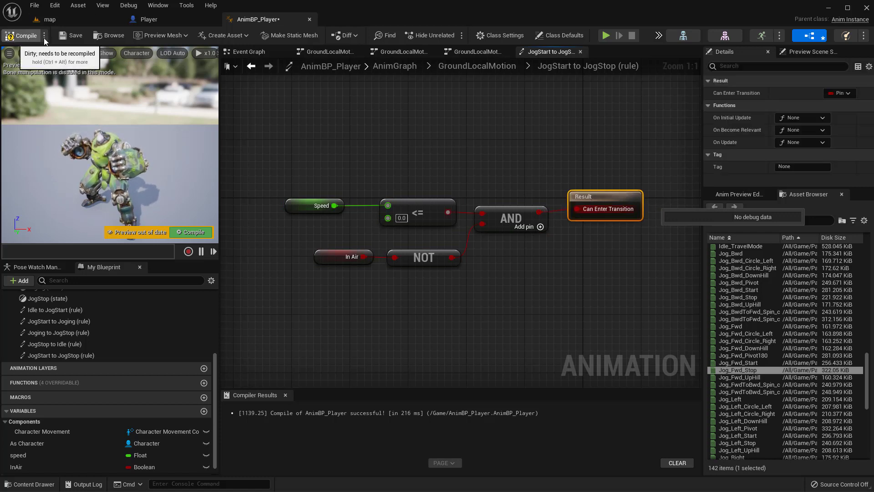
{"action": "left_click", "coordinate": [20, 35]}
{"action": "left_click", "coordinate": [79, 40]}
{"action": "right_click_drag", "start_coordinate": [418, 124], "coordinate": [395, 100]}
{"action": "left_click_drag", "start_coordinate": [248, 119], "coordinate": [645, 290]}
{"action": "right_click_drag", "start_coordinate": [416, 115], "coordinate": [452, 107]}
{"action": "left_click_drag", "start_coordinate": [636, 171], "coordinate": [633, 183]}
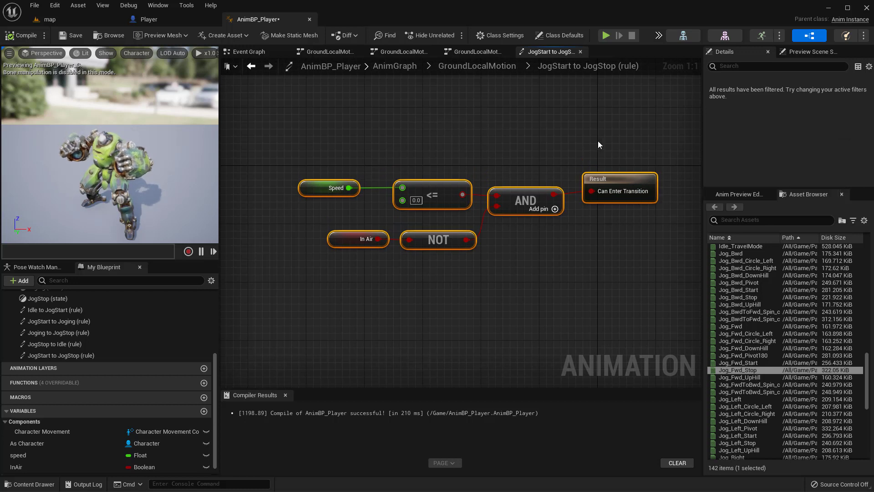
{"action": "left_click", "coordinate": [537, 135]}
{"action": "left_click", "coordinate": [490, 71]}
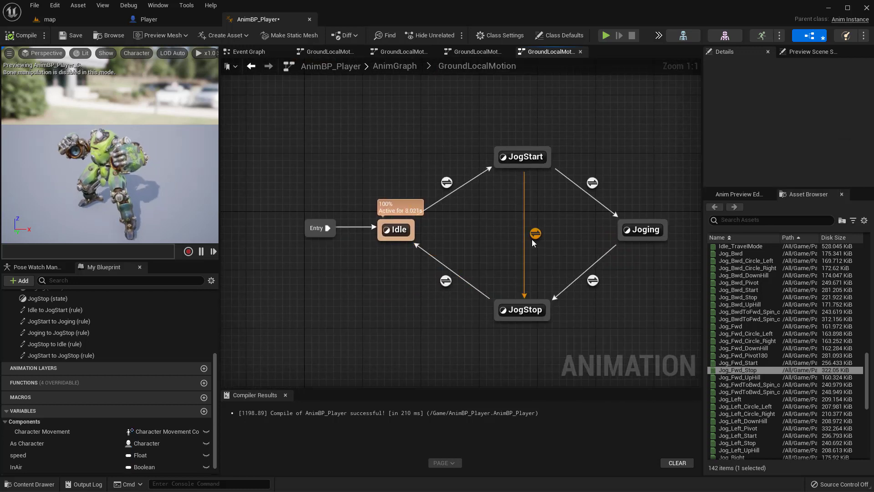
Step: Play the map level, run the character forward in short bursts to check the JogStart to JogStop transition, and stop the session
{"action": "left_click", "coordinate": [48, 19]}
{"action": "left_click", "coordinate": [193, 36]}
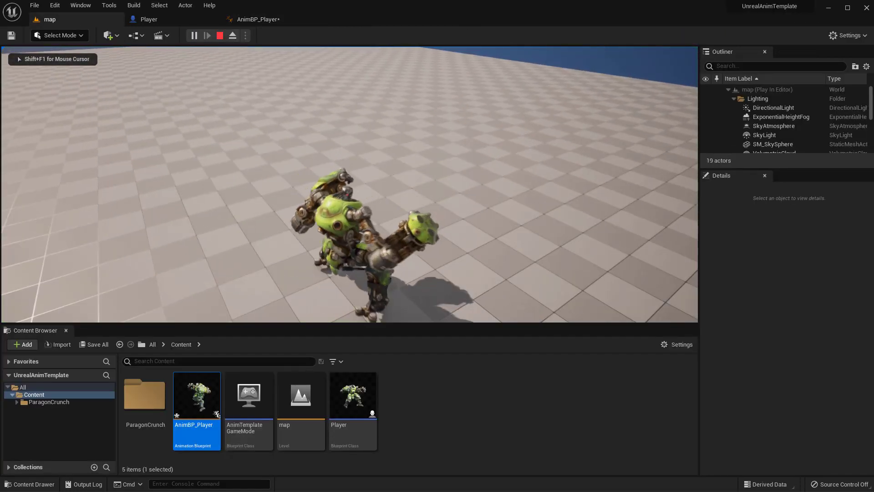
{"action": "key", "text": "w"}
{"action": "key", "text": "w"}
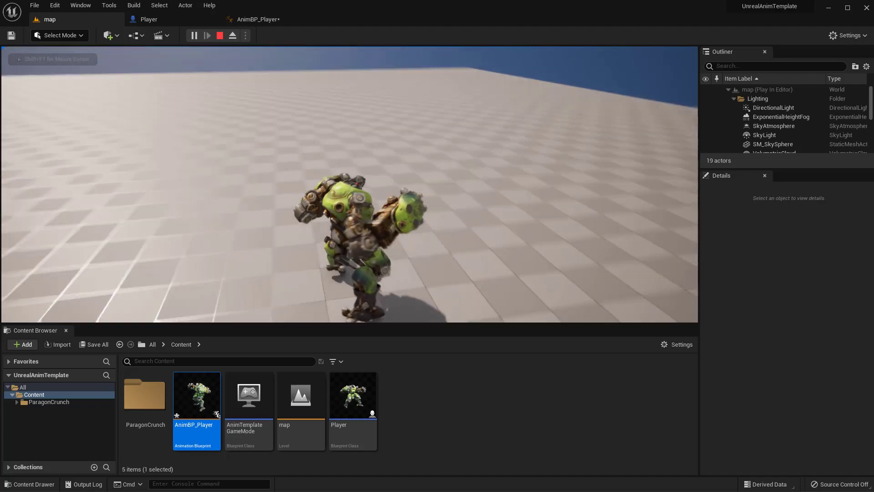
{"action": "key", "text": "w"}
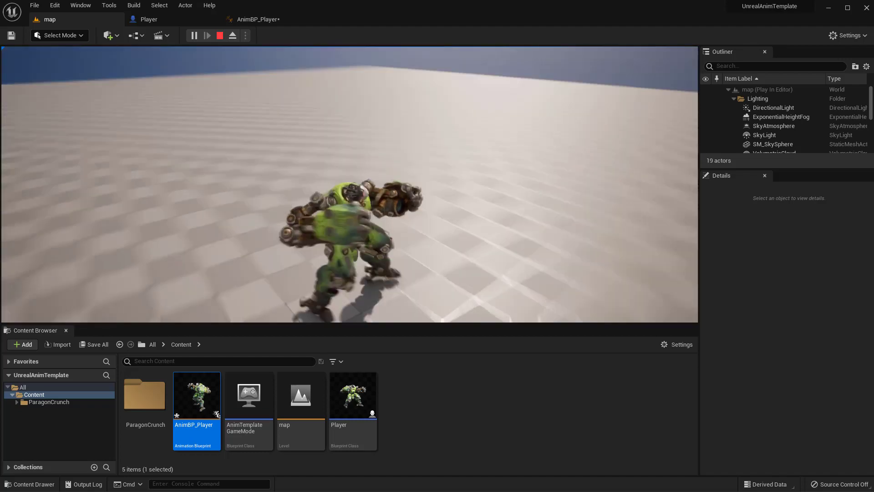
{"action": "key", "text": "w"}
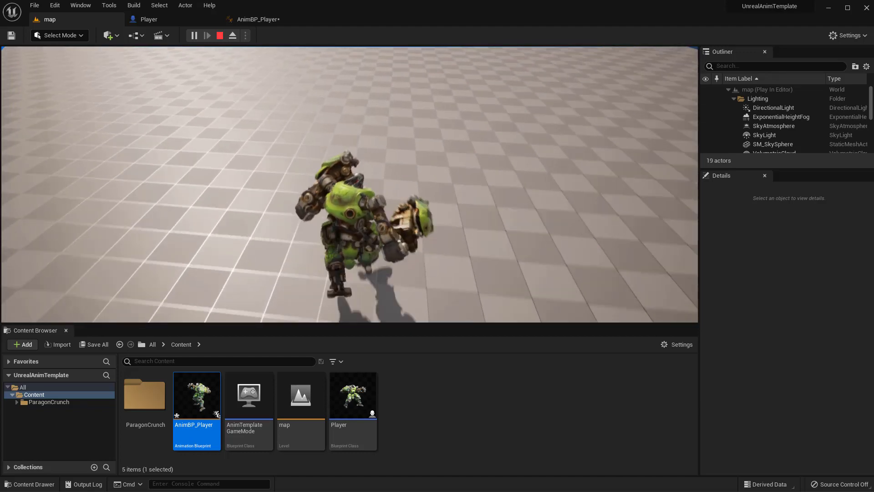
{"action": "key", "text": "Escape"}
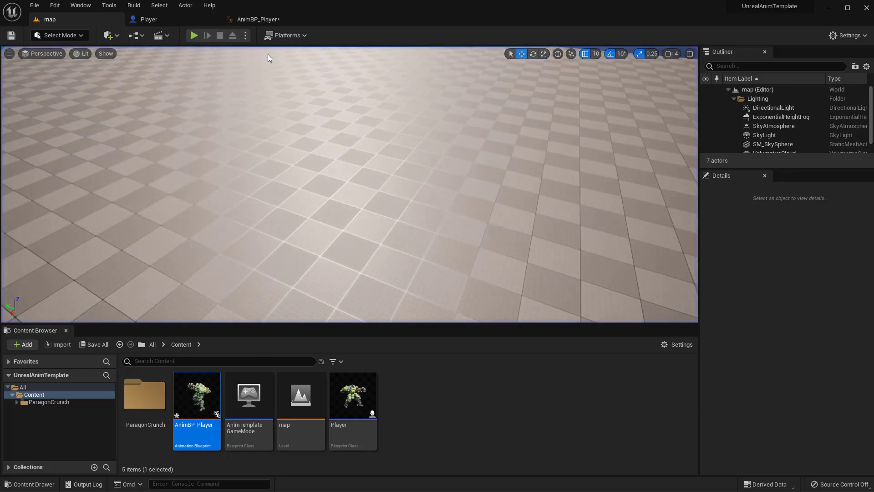
Step: Open the Jog_Fwd_Stop animation from AnimBP_Player's assets, pause it, scrub to frame 39 to examine the stopping pose, and close its window
{"action": "left_click", "coordinate": [255, 19]}
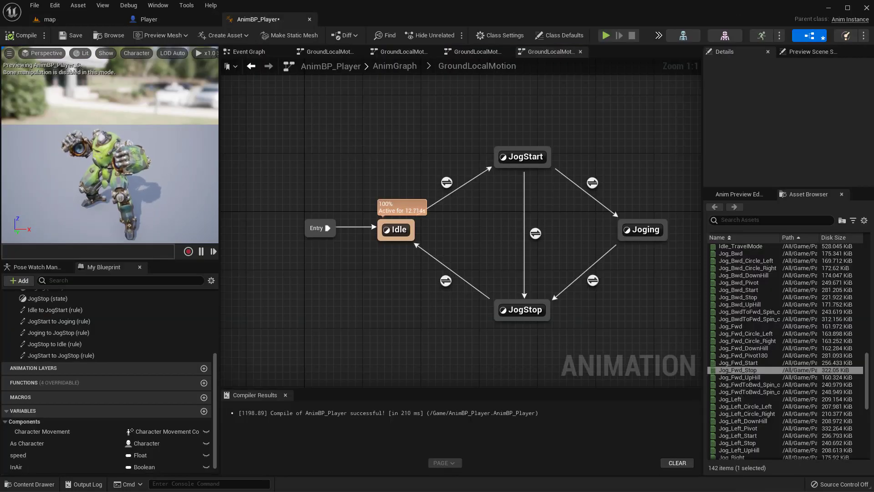
{"action": "right_click_drag", "start_coordinate": [451, 217], "coordinate": [387, 186]}
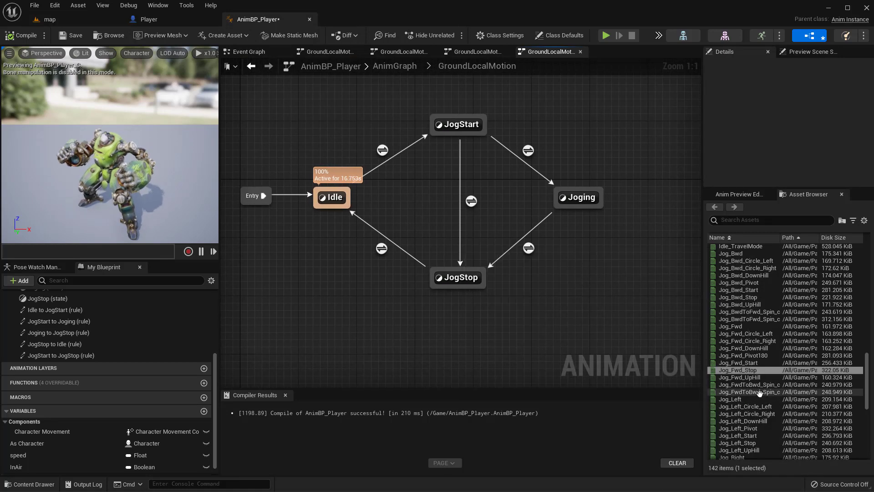
{"action": "left_click", "coordinate": [752, 369]}
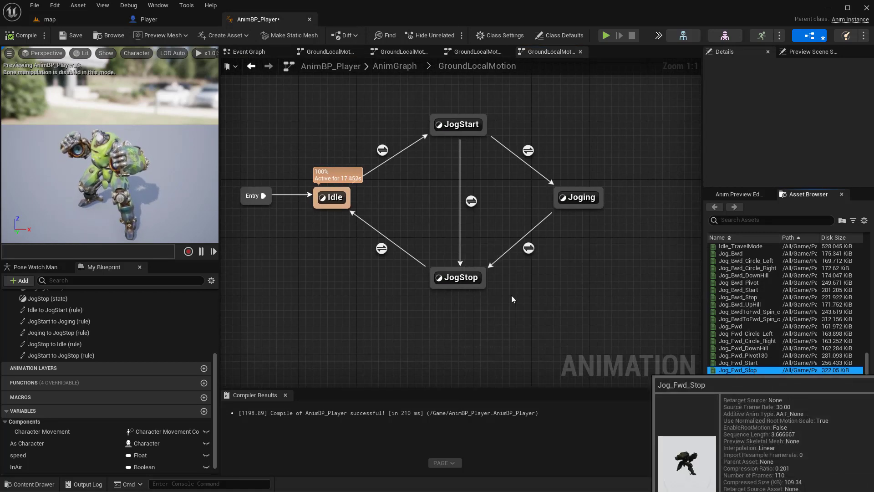
{"action": "double_click", "coordinate": [734, 370]}
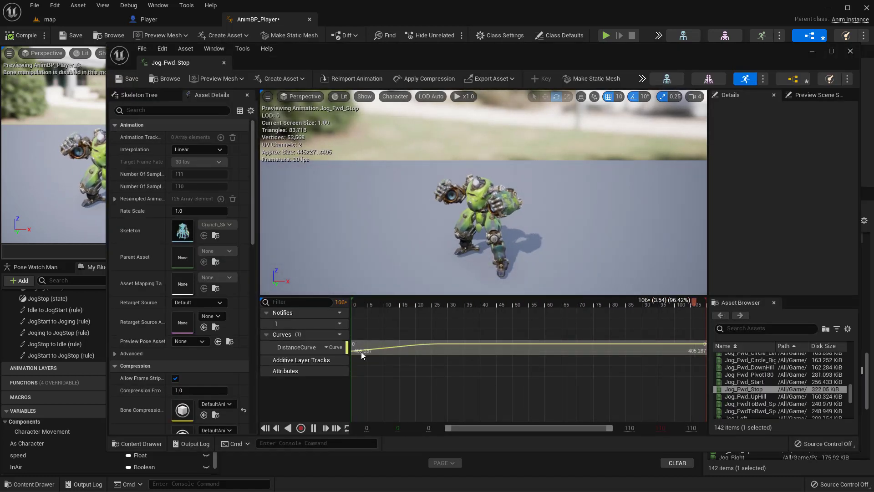
{"action": "left_click", "coordinate": [314, 428]}
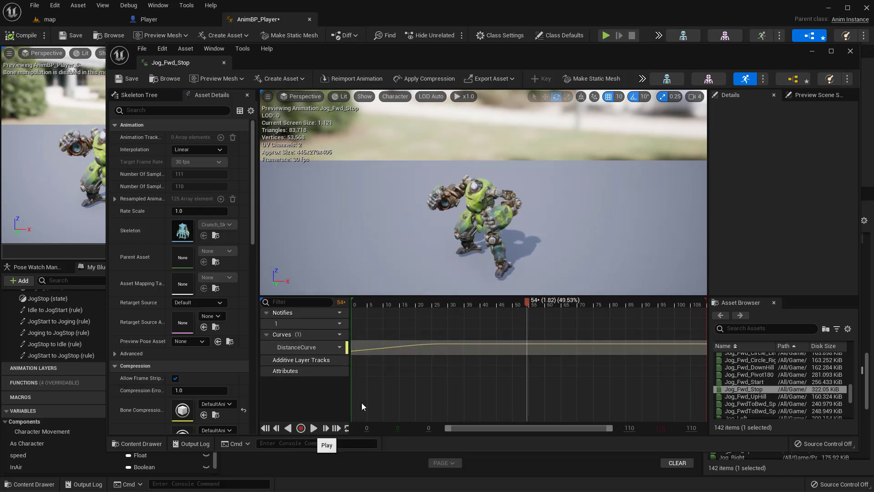
{"action": "left_click_drag", "start_coordinate": [529, 303], "coordinate": [479, 315]}
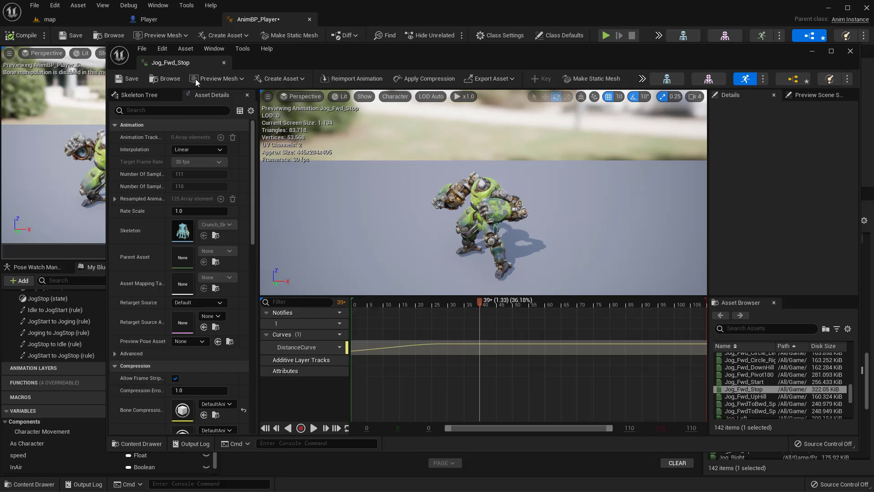
{"action": "left_click", "coordinate": [179, 21]}
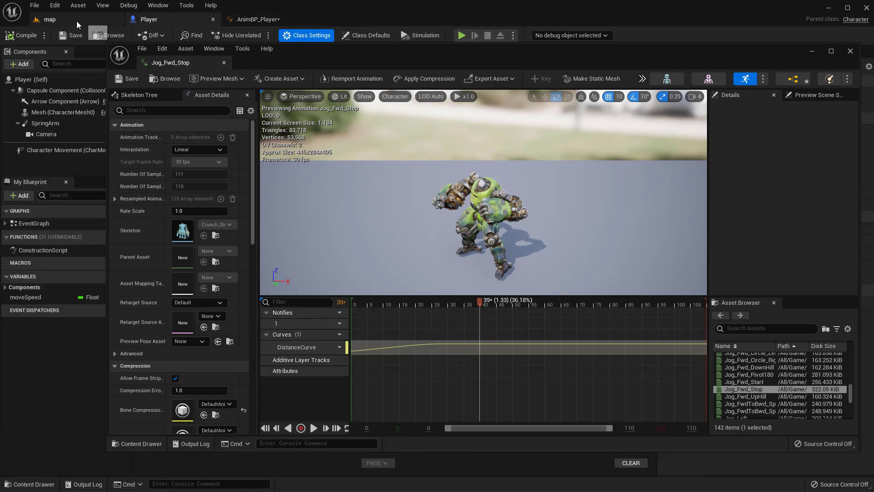
{"action": "left_click", "coordinate": [245, 21]}
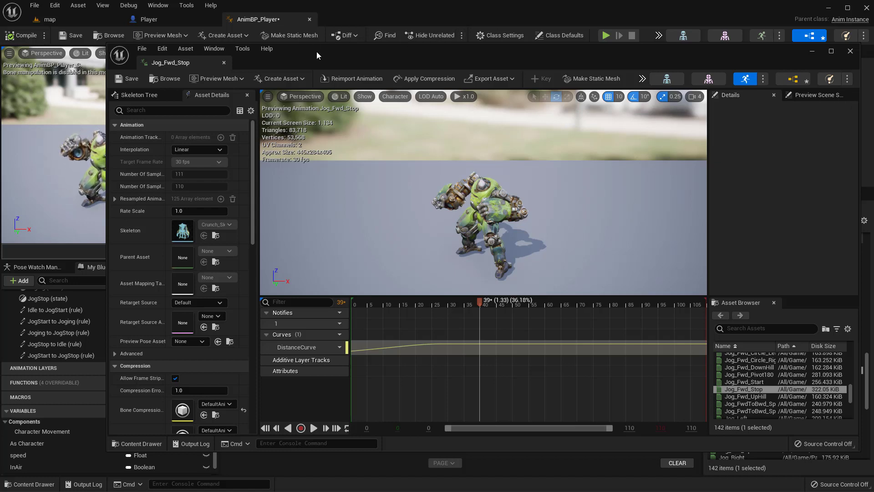
{"action": "left_click_drag", "start_coordinate": [317, 55], "coordinate": [253, 38]}
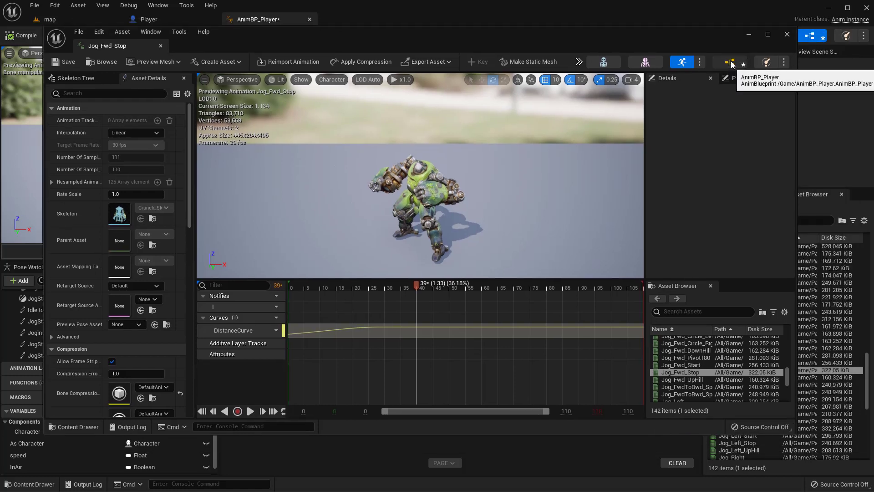
{"action": "left_click", "coordinate": [787, 34]}
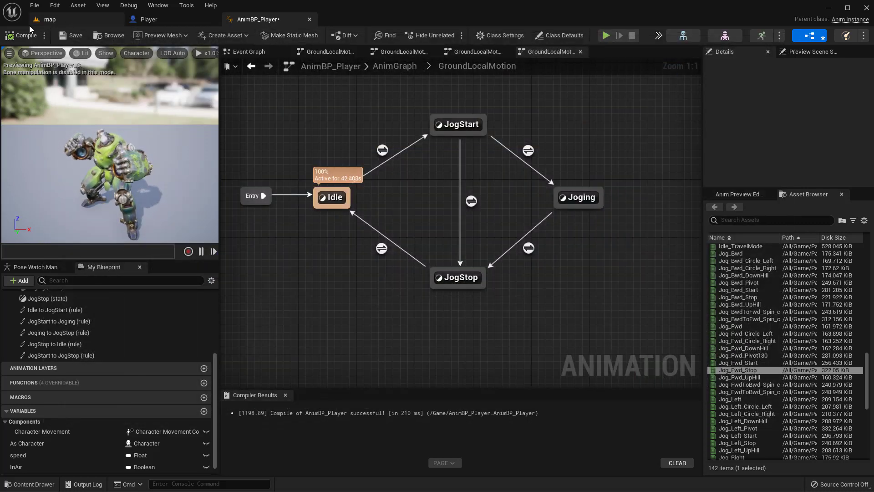
Step: Set the Start Position of the Jog_Fwd_Stop player in the JogStop state to 0.33, and compile and save the Animation Blueprint
{"action": "left_click", "coordinate": [27, 35]}
{"action": "mouse_move", "coordinate": [443, 229]}
{"action": "right_mouse_down"}
{"action": "mouse_move", "coordinate": [441, 203]}
{"action": "mouse_move", "coordinate": [449, 244]}
{"action": "right_mouse_up"}
{"action": "right_click_drag", "start_coordinate": [523, 192], "coordinate": [533, 179]}
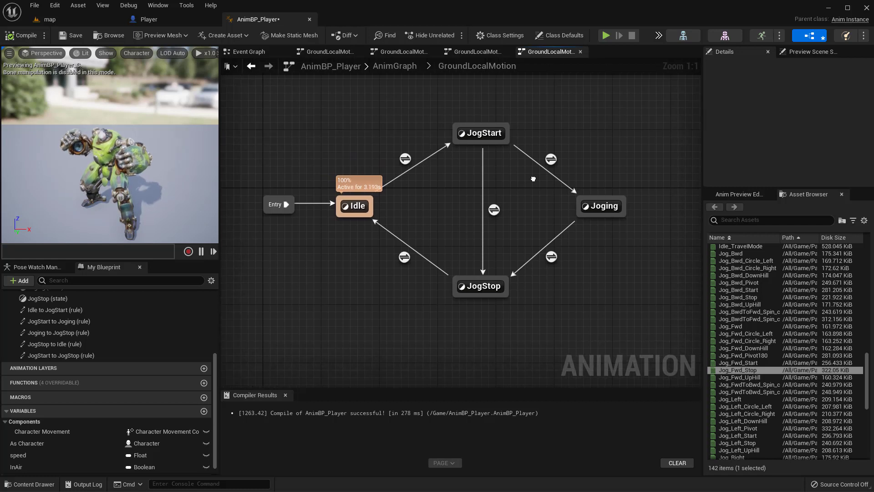
{"action": "left_click", "coordinate": [490, 291]}
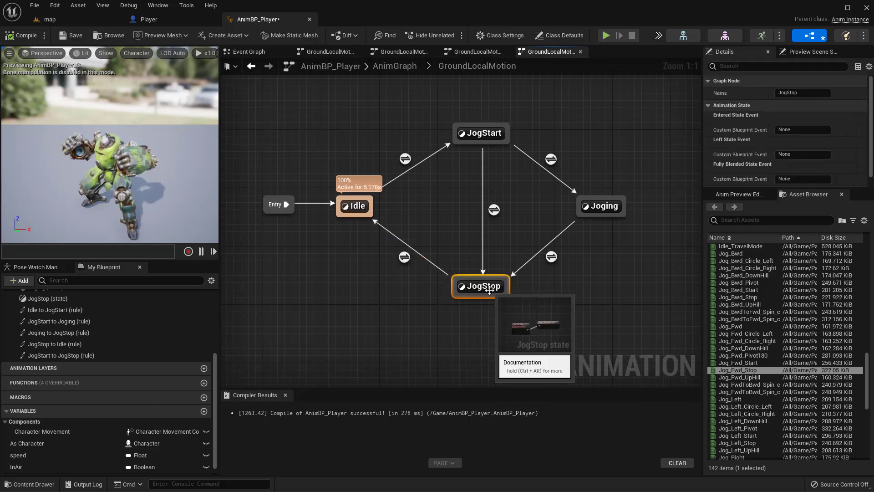
{"action": "double_click", "coordinate": [490, 290]}
{"action": "left_click", "coordinate": [460, 246]}
{"action": "scroll", "coordinate": [770, 167], "scroll_direction": "down", "scroll_amount": 5}
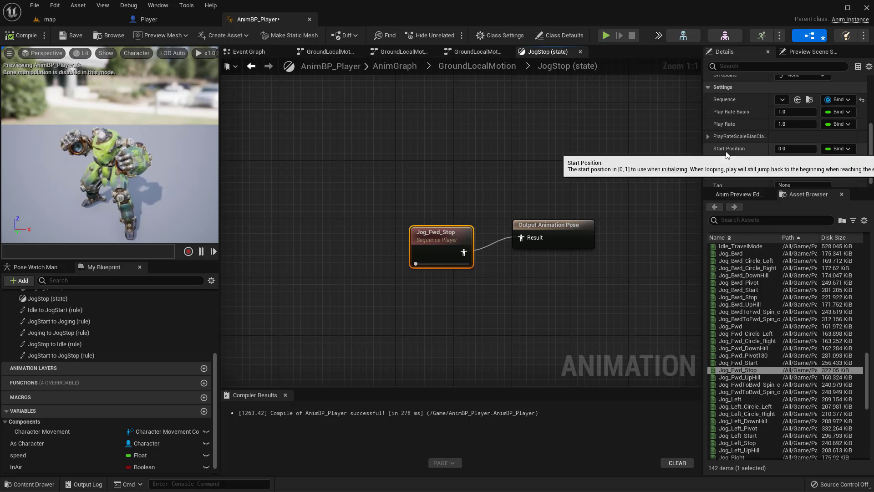
{"action": "left_click", "coordinate": [785, 148]}
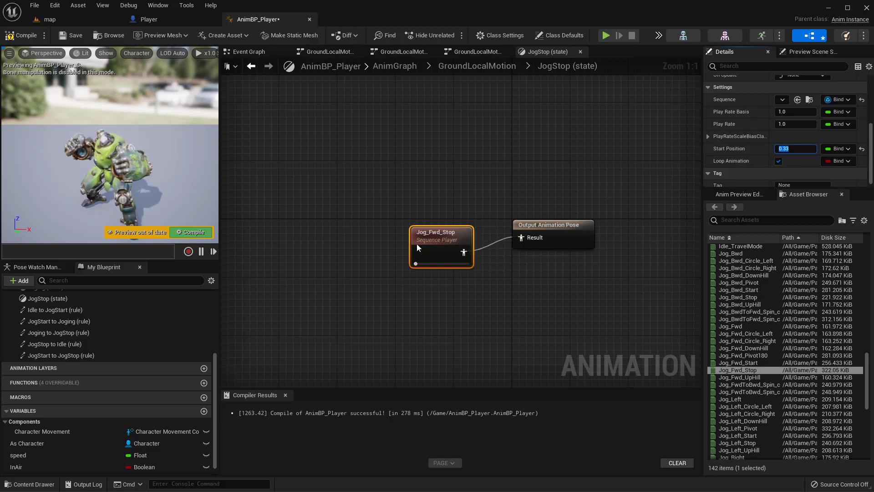
{"action": "left_click", "coordinate": [22, 35]}
{"action": "left_click", "coordinate": [74, 35]}
Step: Play the map level to check how the character stops with the new start position, and end the session
{"action": "left_click", "coordinate": [50, 19]}
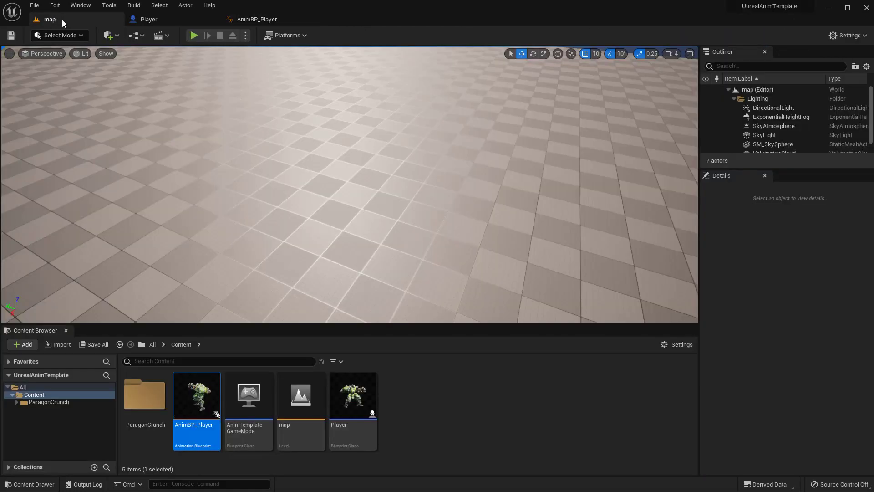
{"action": "left_click", "coordinate": [194, 35]}
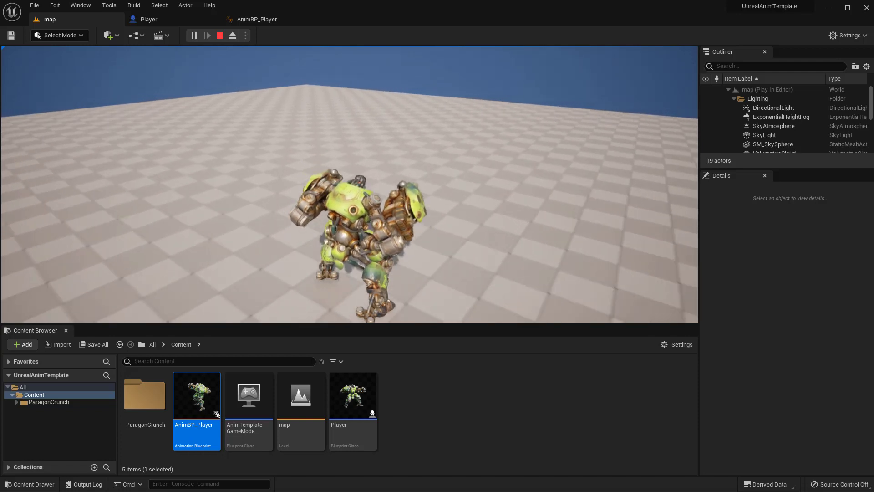
{"action": "key", "text": "Escape"}
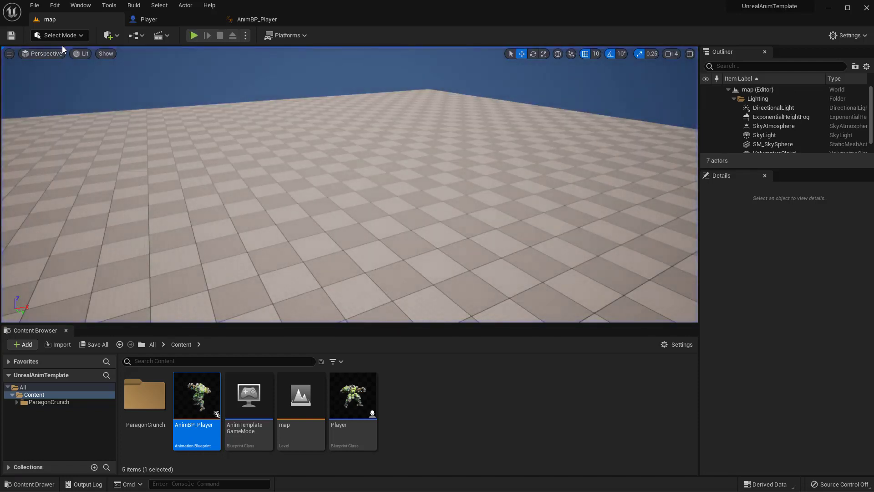
Step: Return to AnimBP_Player's GroundLocalMotion state machine and add a second transition from JogStop to Idle
{"action": "left_click", "coordinate": [253, 19]}
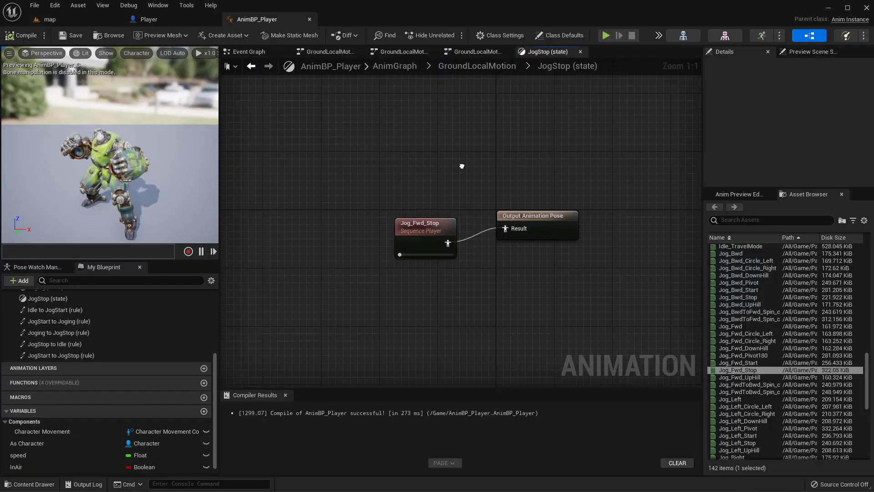
{"action": "left_click", "coordinate": [464, 65]}
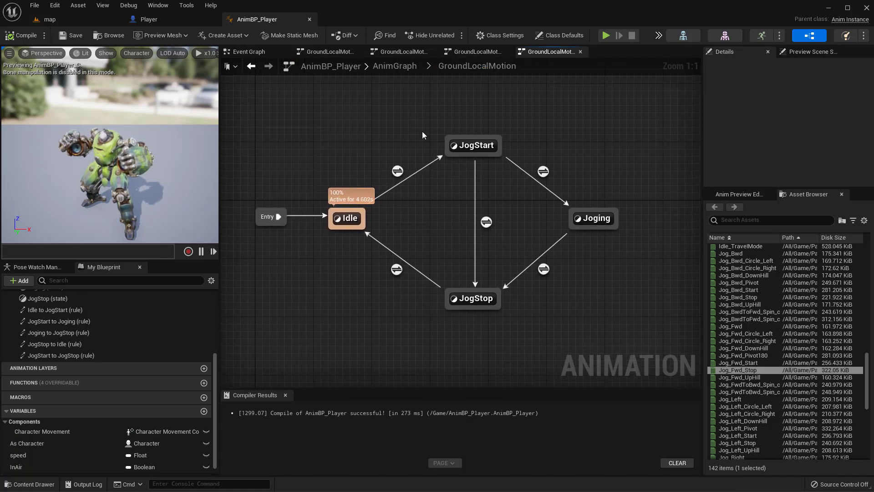
{"action": "left_click", "coordinate": [613, 217]}
{"action": "left_click", "coordinate": [542, 260]}
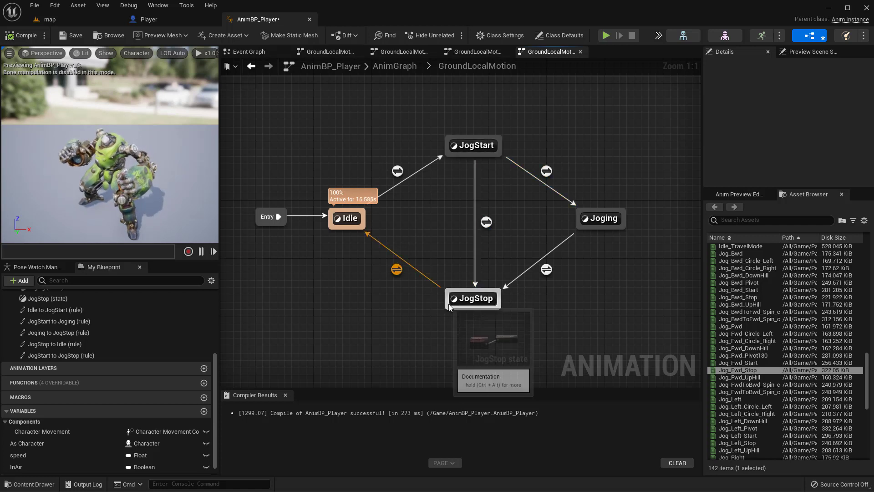
{"action": "left_click_drag", "start_coordinate": [447, 307], "coordinate": [430, 315]}
{"action": "left_click_drag", "start_coordinate": [376, 328], "coordinate": [358, 228]}
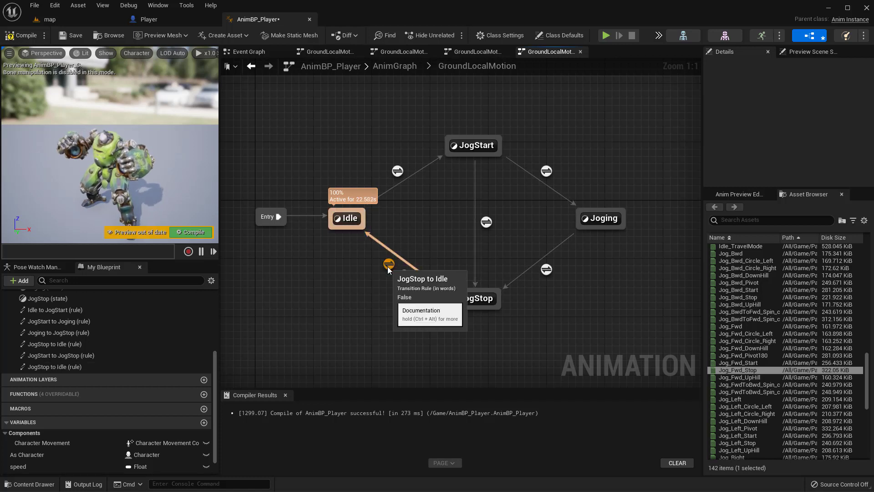
Step: Copy the Speed > 0.0, NOT In Air and AND nodes from the Idle to JogStart rule into the new JogStop to Idle rule
{"action": "double_click", "coordinate": [398, 171]}
{"action": "left_click_drag", "start_coordinate": [297, 131], "coordinate": [544, 312]}
{"action": "left_click", "coordinate": [469, 68]}
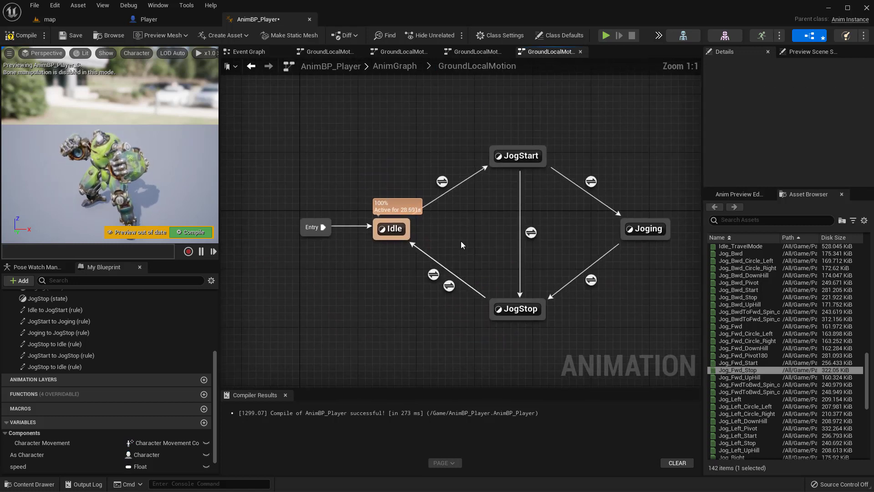
{"action": "double_click", "coordinate": [435, 277]}
{"action": "right_click_drag", "start_coordinate": [433, 277], "coordinate": [432, 137]}
{"action": "key", "text": "ctrl+v"}
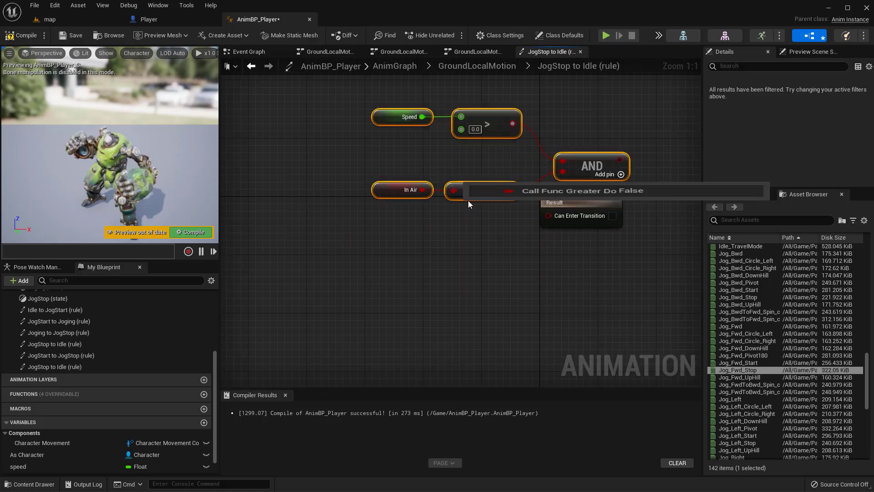
Step: Connect the AND output to the Result in the new JogStop to Idle rule, line up the nodes, and compile the Animation Blueprint
{"action": "left_click_drag", "start_coordinate": [593, 164], "coordinate": [554, 218]}
{"action": "left_click", "coordinate": [493, 194]}
{"action": "left_click_drag", "start_coordinate": [563, 199], "coordinate": [542, 193]}
{"action": "right_click_drag", "start_coordinate": [532, 159], "coordinate": [554, 117]}
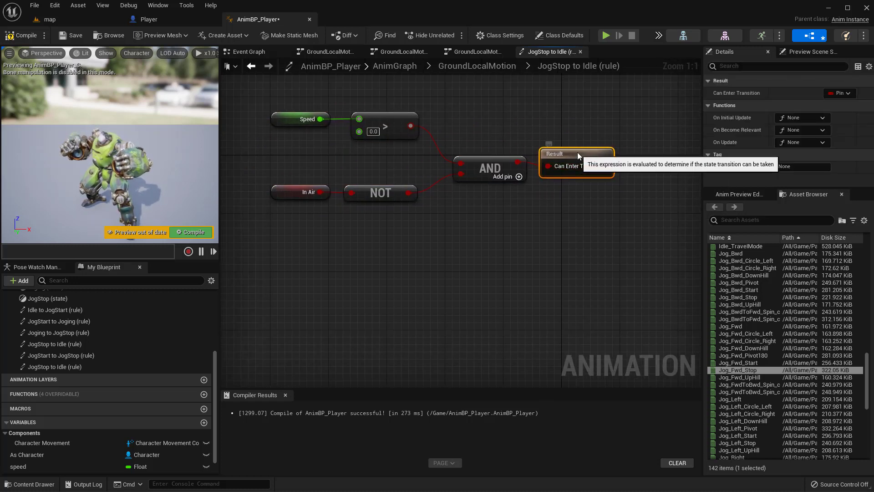
{"action": "left_click_drag", "start_coordinate": [578, 152], "coordinate": [570, 145]}
{"action": "left_click", "coordinate": [22, 36]}
{"action": "left_click", "coordinate": [73, 37]}
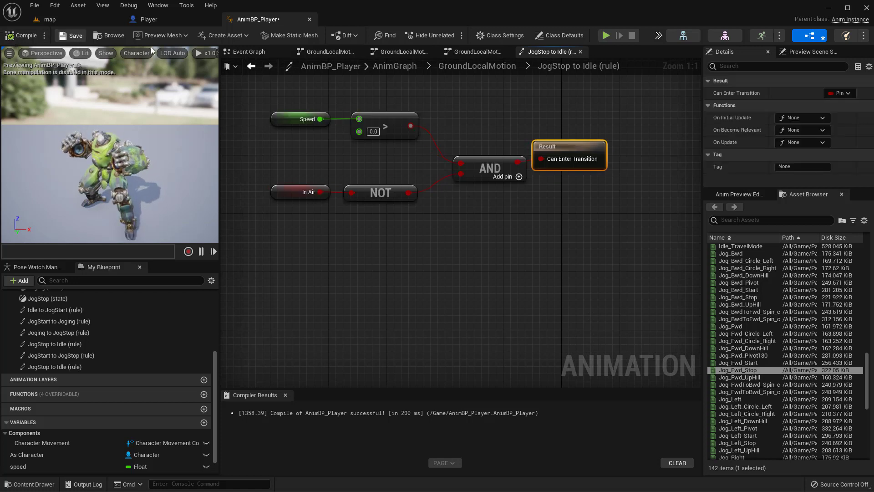
Step: Return to the GroundLocalMotion state machine, then compile and save the Animation Blueprint
{"action": "left_click", "coordinate": [474, 67]}
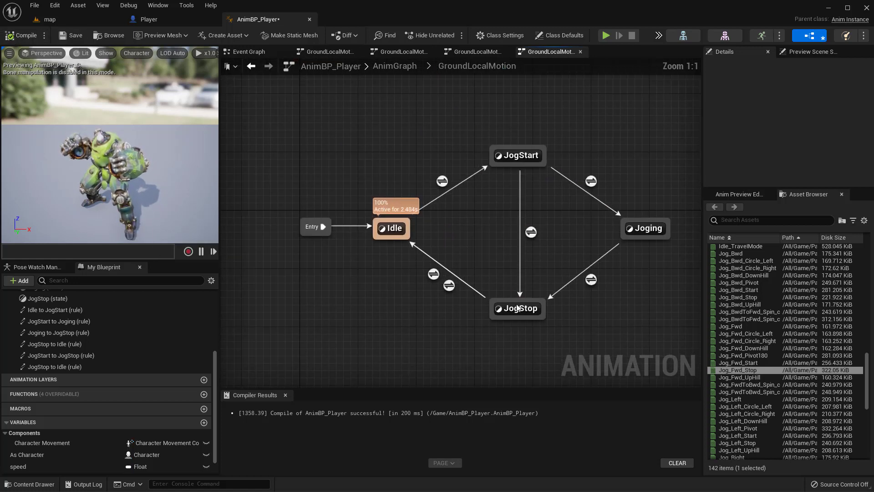
{"action": "left_click_drag", "start_coordinate": [503, 299], "coordinate": [506, 224]}
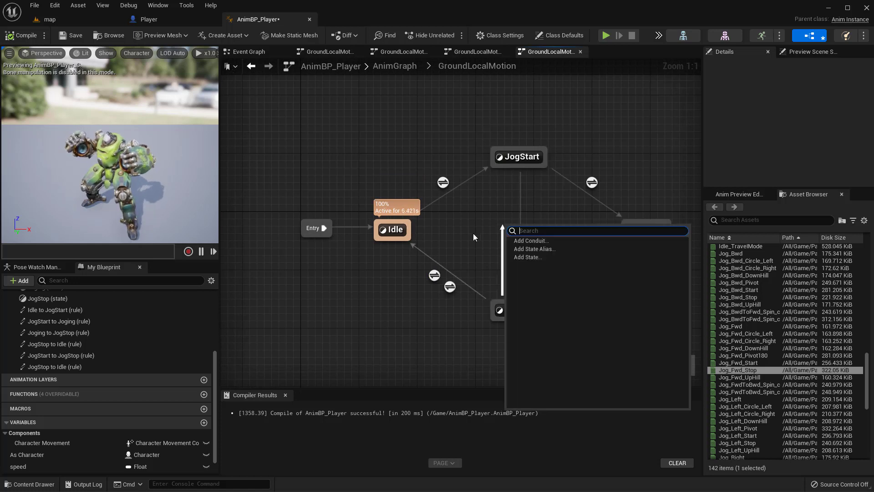
{"action": "left_click", "coordinate": [473, 233]}
{"action": "right_click_drag", "start_coordinate": [554, 187], "coordinate": [568, 167]}
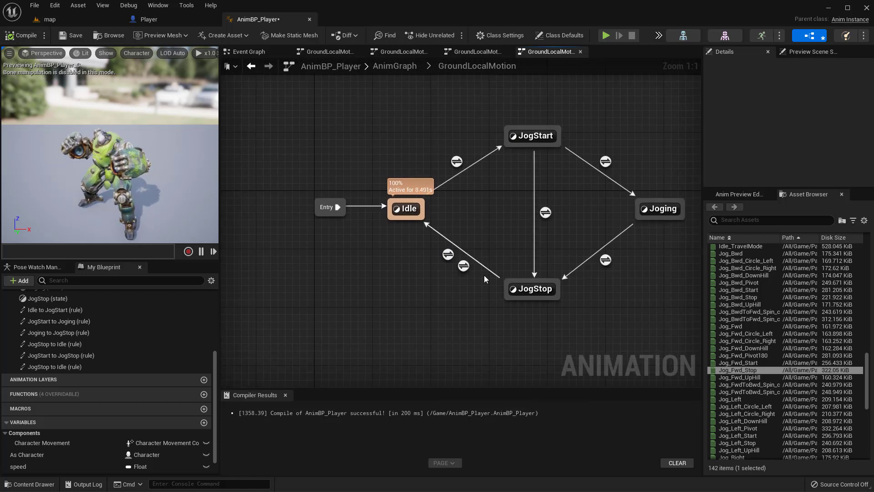
{"action": "right_click_drag", "start_coordinate": [323, 151], "coordinate": [324, 134]}
{"action": "left_click", "coordinate": [69, 34]}
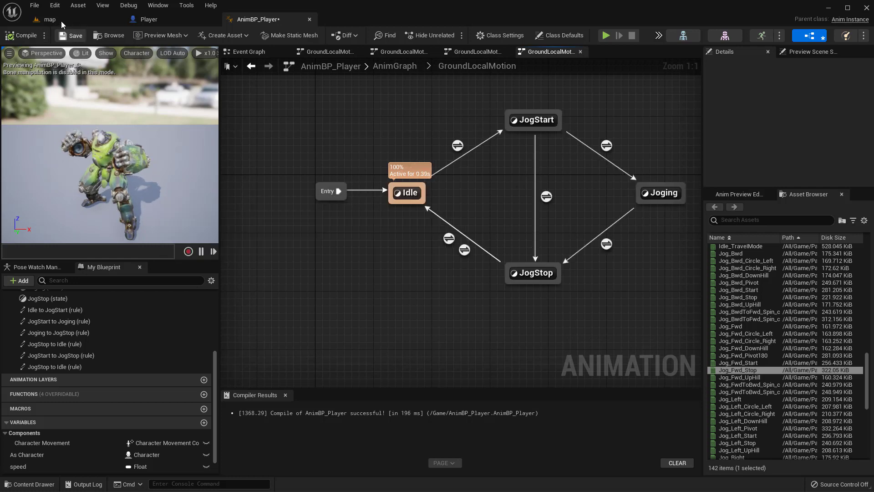
Step: Play the map level and run the character around to test the added JogStop to Idle transition, then end the session
{"action": "left_click", "coordinate": [61, 21]}
{"action": "left_click", "coordinate": [194, 36]}
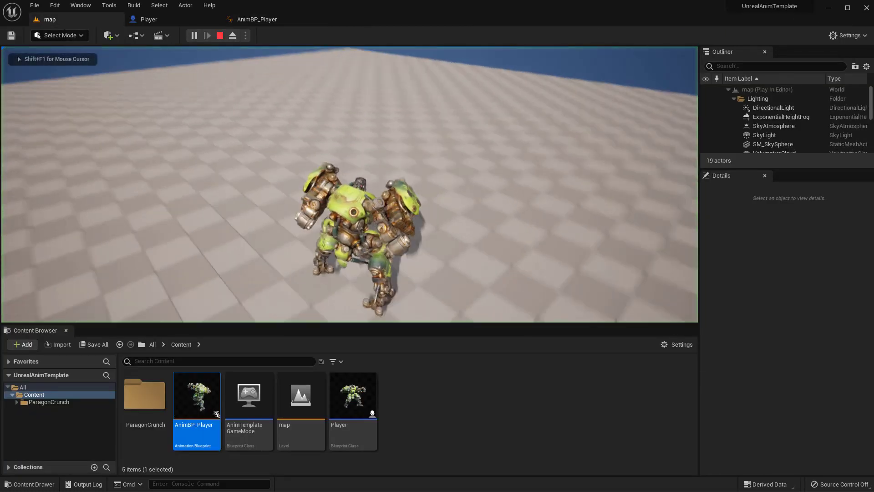
{"action": "key", "text": "s"}
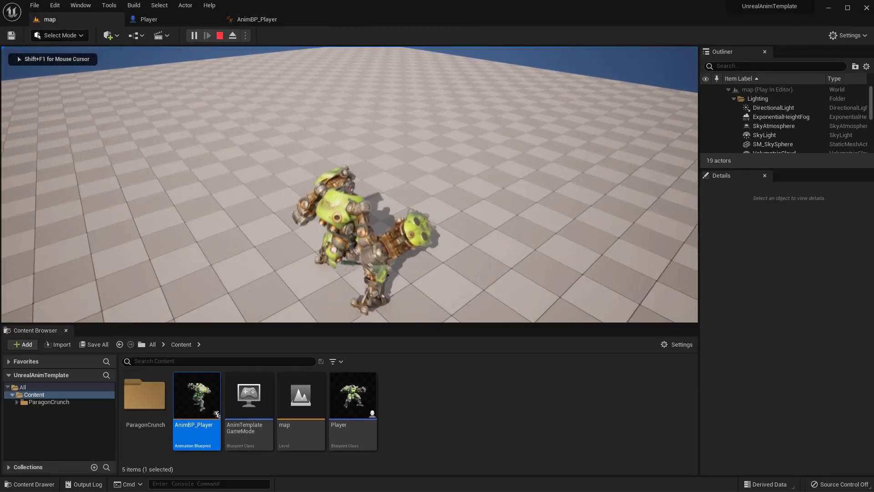
{"action": "key", "text": "w"}
{"action": "key", "text": "w"}
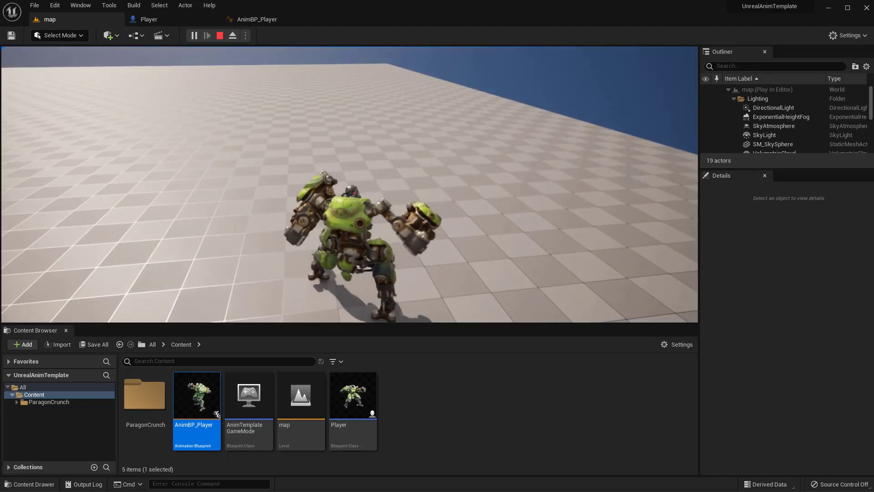
{"action": "key", "text": "w"}
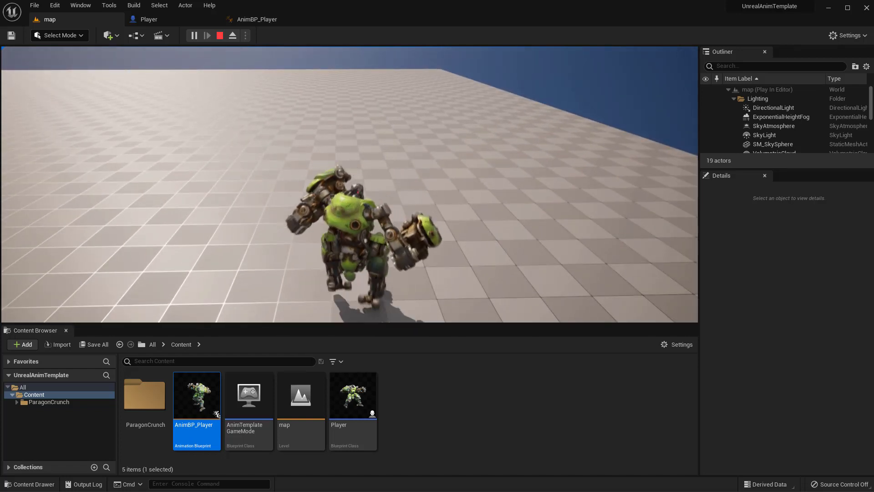
{"action": "key", "text": "Escape"}
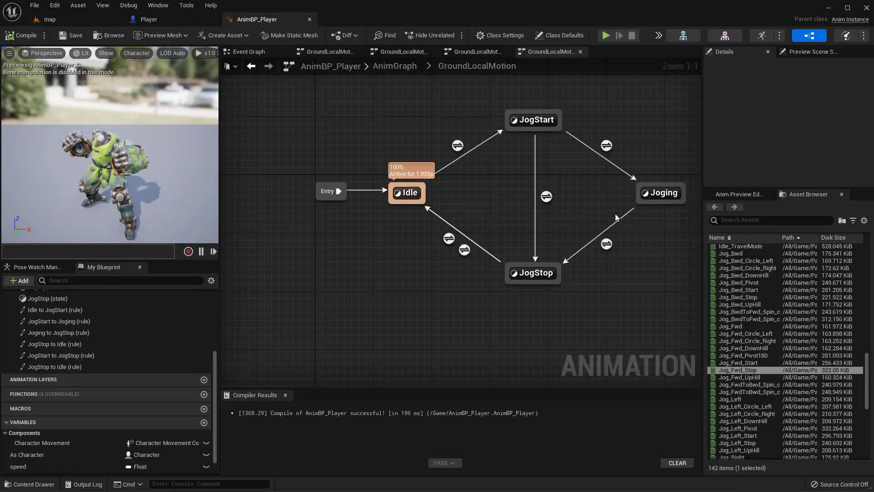
Step: In the JogStop state, set the Jog_Fwd_Stop sequence player's Start Position to 0.5 and compile the Animation Blueprint
{"action": "double_click", "coordinate": [534, 272]}
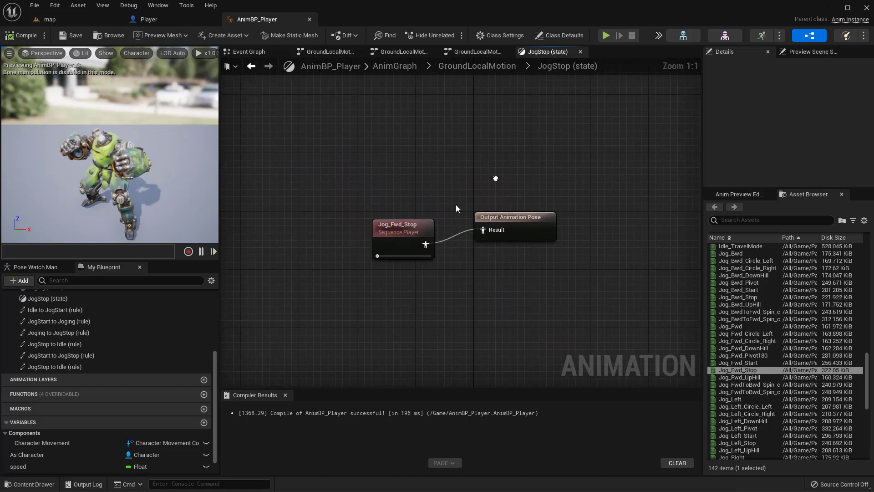
{"action": "left_click", "coordinate": [400, 248]}
{"action": "scroll", "coordinate": [807, 157], "scroll_direction": "down", "scroll_amount": 4}
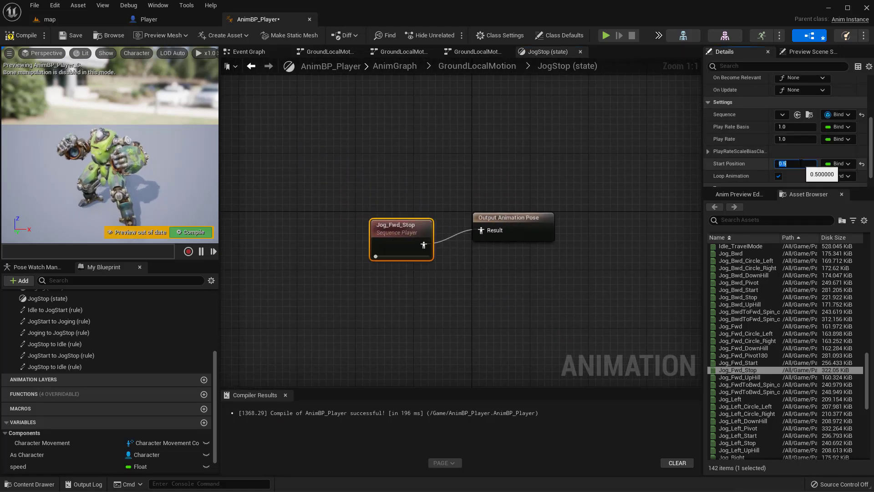
{"action": "left_click", "coordinate": [21, 35]}
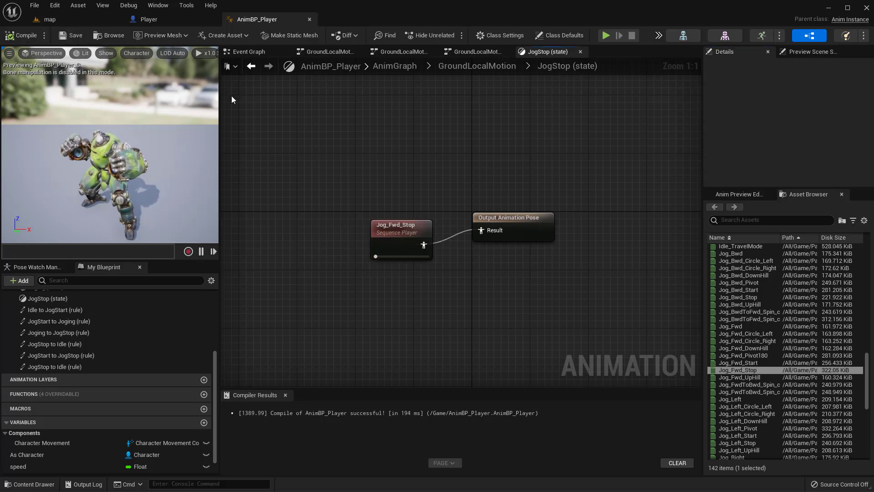
Step: Play the map level to check the character's stop with the 0.5 start position, and end the session
{"action": "left_click", "coordinate": [55, 20]}
{"action": "left_click", "coordinate": [193, 35]}
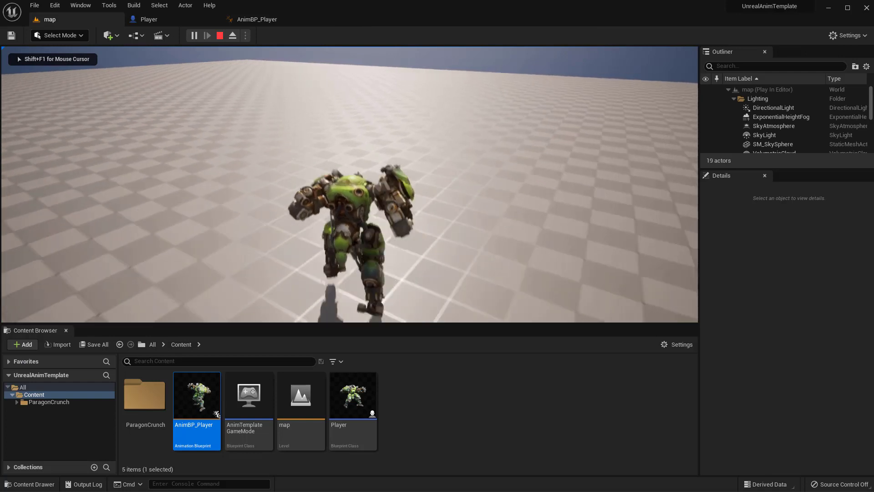
{"action": "key", "text": "w"}
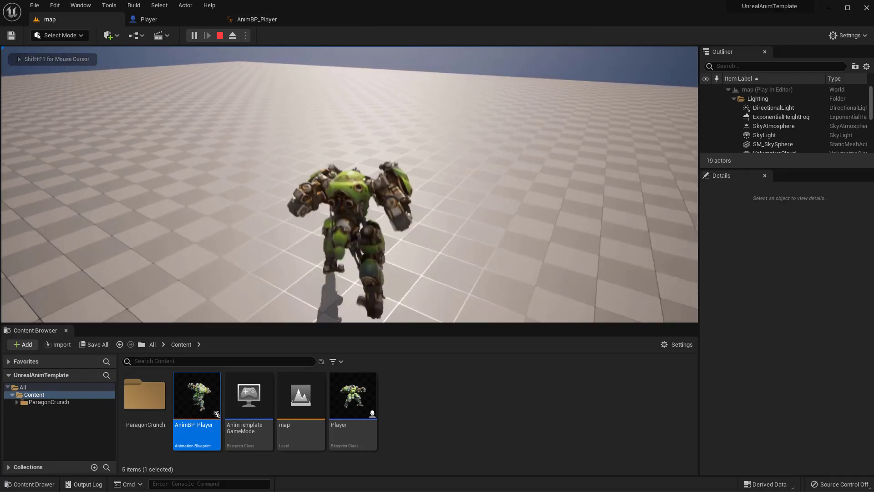
{"action": "key", "text": "w"}
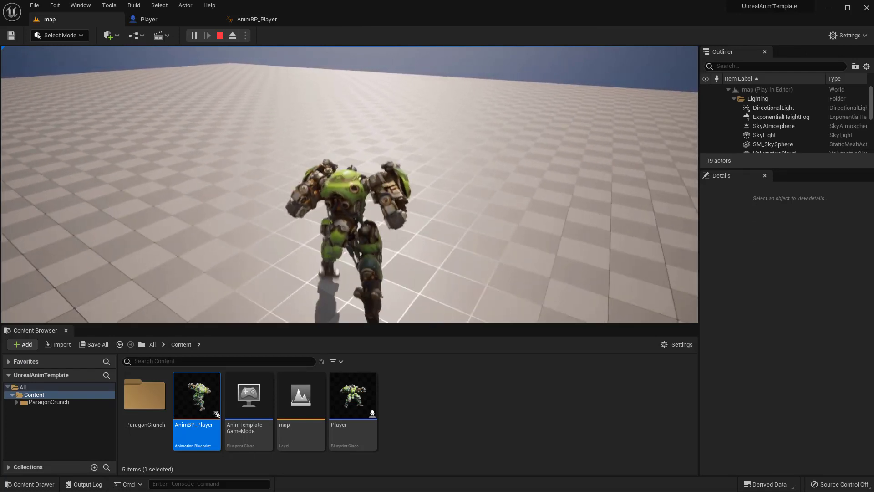
{"action": "key", "text": "Escape"}
Step: In GroundLocalMotion, set the Joging to JogStop transition's blend Duration to 0.4 and compile the Animation Blueprint
{"action": "left_click", "coordinate": [227, 15]}
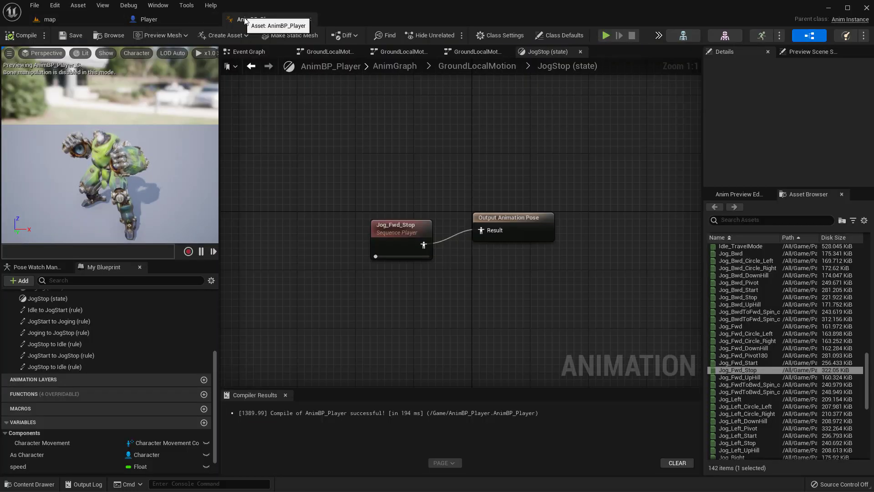
{"action": "left_click", "coordinate": [461, 68]}
{"action": "right_click_drag", "start_coordinate": [468, 205], "coordinate": [404, 189]}
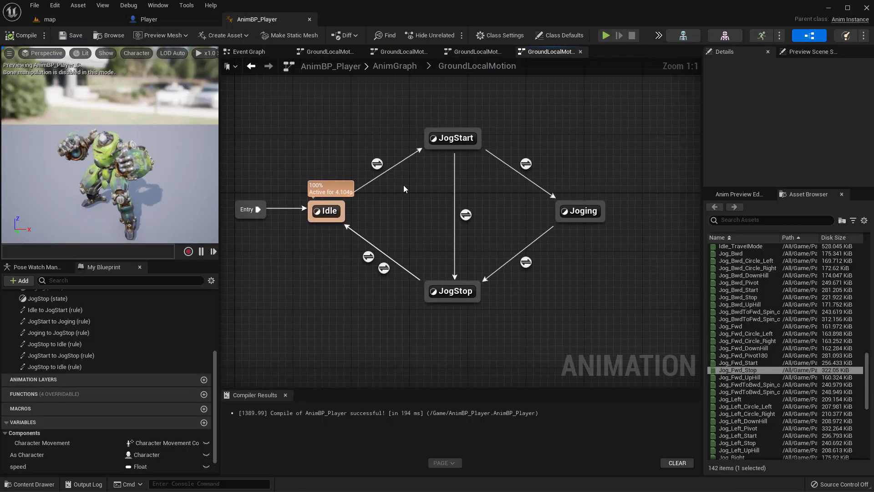
{"action": "left_click", "coordinate": [526, 263]}
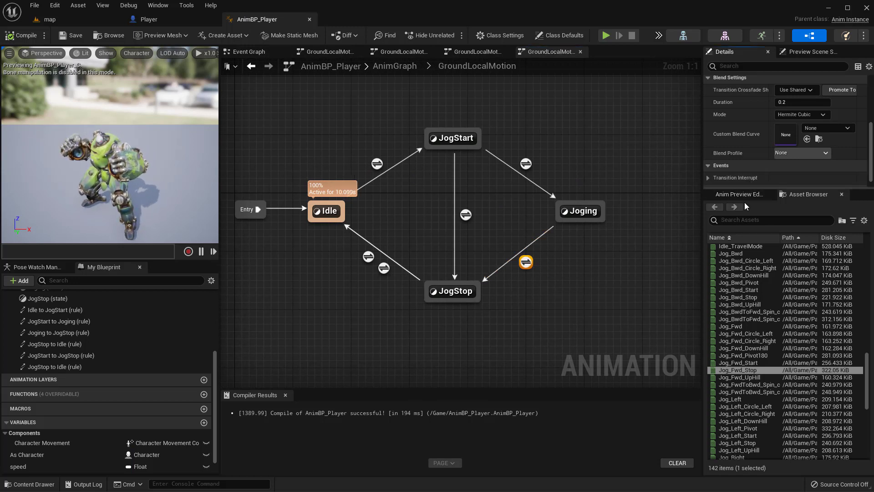
{"action": "left_click_drag", "start_coordinate": [741, 187], "coordinate": [742, 290]}
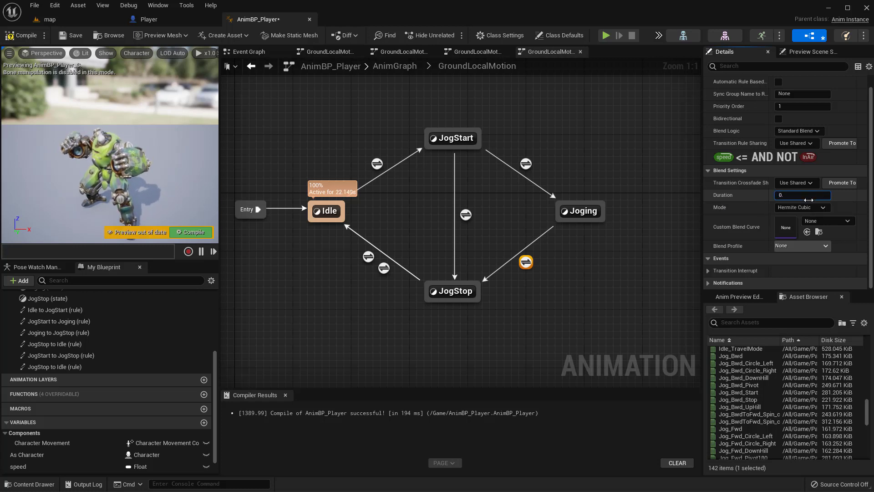
{"action": "left_click", "coordinate": [21, 35]}
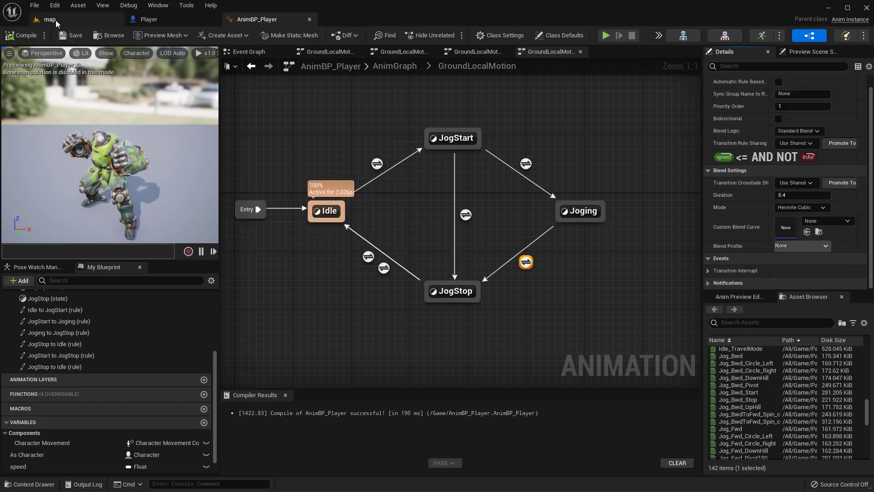
Step: Play the map level to check how the jog blends into the stop with the 0.4 duration, and end the session
{"action": "left_click", "coordinate": [57, 22]}
{"action": "left_click", "coordinate": [195, 35]}
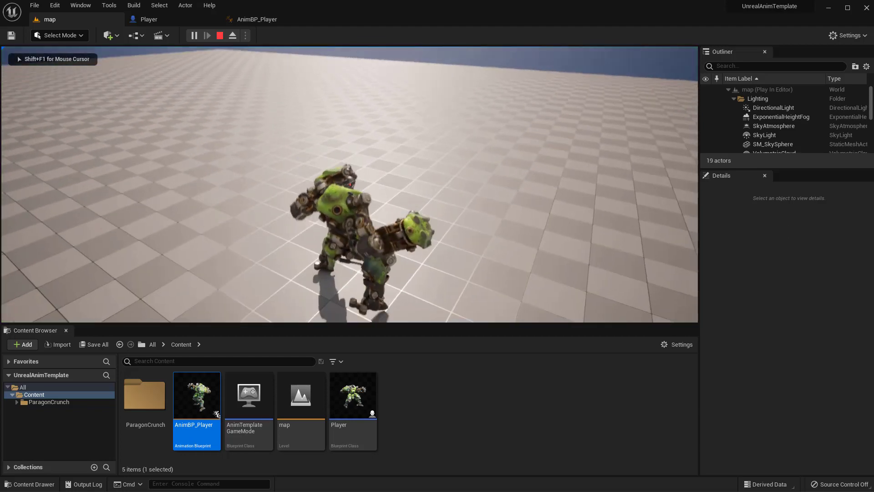
{"action": "key", "text": "w"}
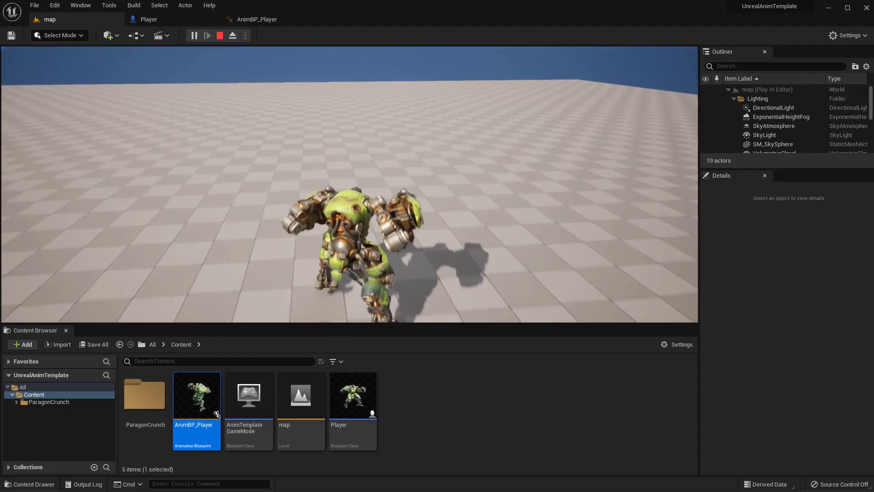
{"action": "key", "text": "Escape"}
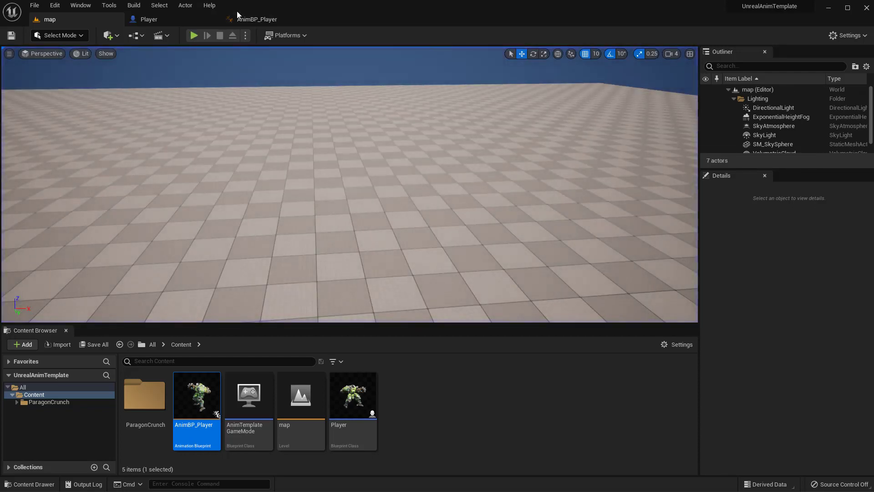
Step: Review the GroundLocalMotion graph, then play the map level twice more to watch the character start and continue jogging
{"action": "left_click", "coordinate": [250, 19]}
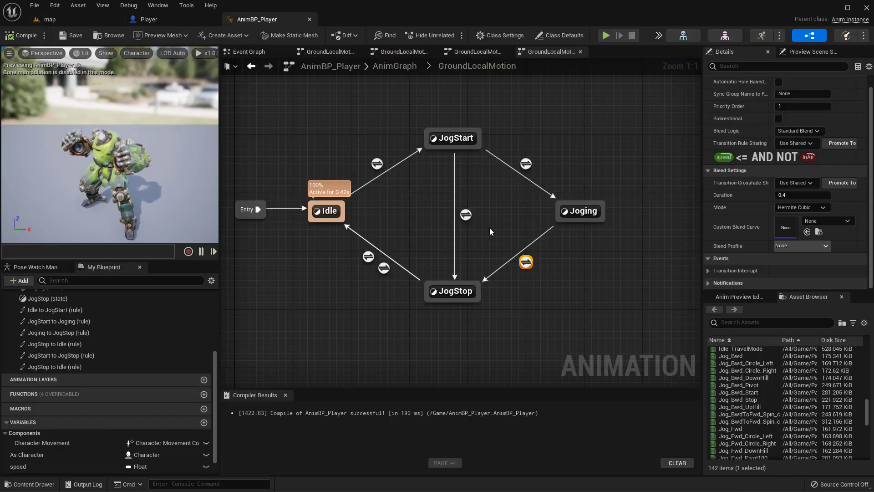
{"action": "right_click_drag", "start_coordinate": [516, 210], "coordinate": [542, 191]}
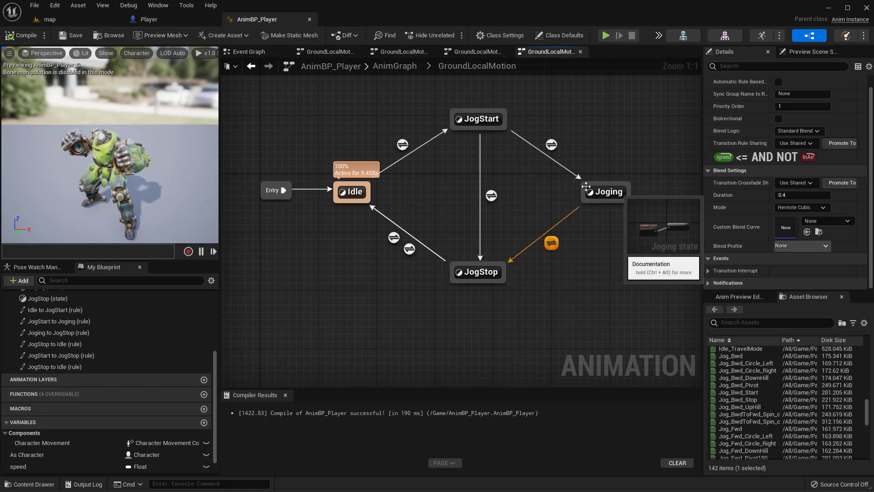
{"action": "left_click", "coordinate": [48, 19]}
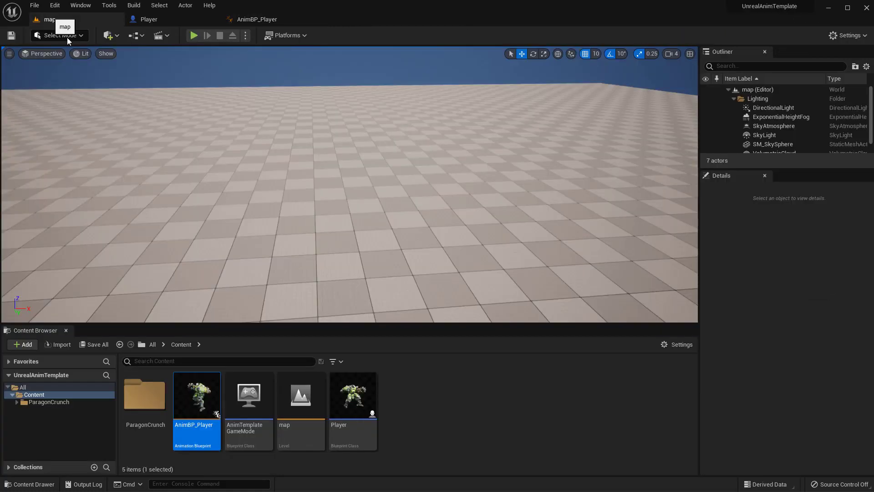
{"action": "left_click", "coordinate": [197, 37]}
{"action": "key", "text": "w"}
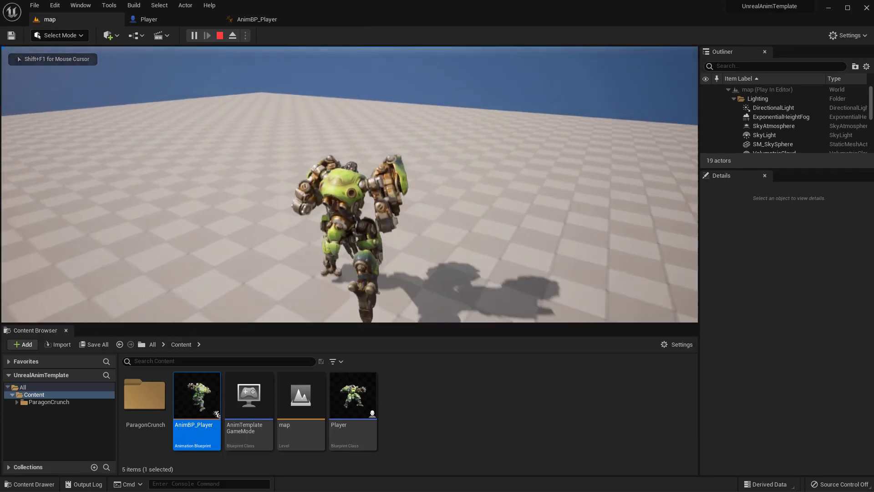
{"action": "key", "text": "Escape"}
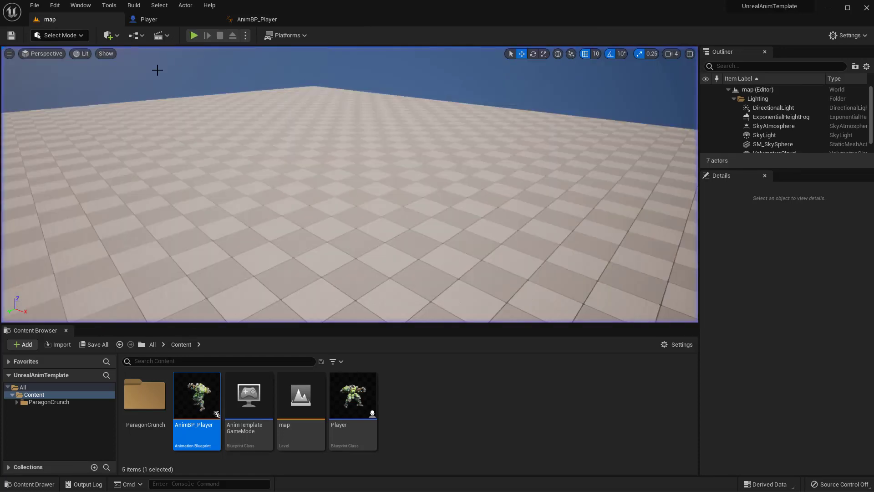
{"action": "left_click", "coordinate": [195, 35]}
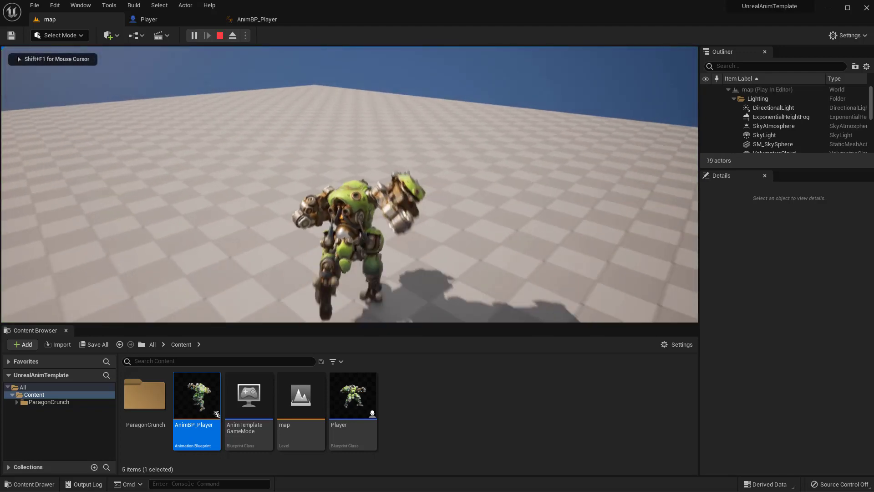
{"action": "key", "text": "w"}
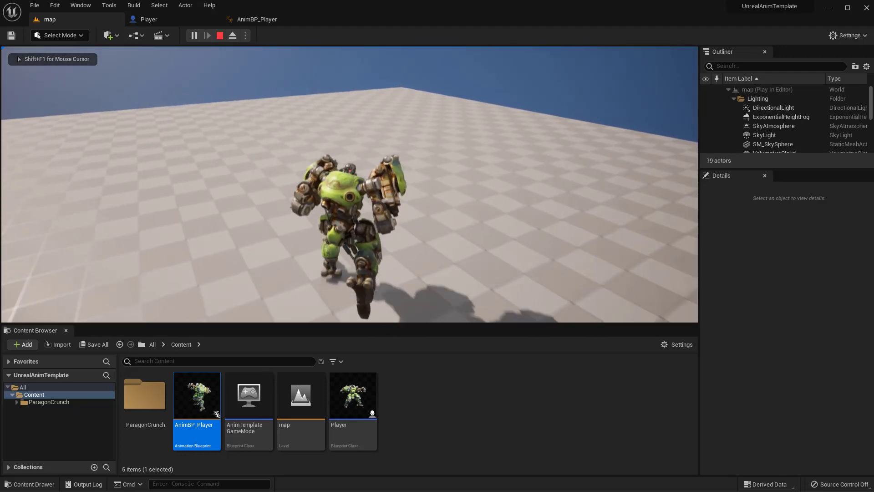
{"action": "key", "text": "Escape"}
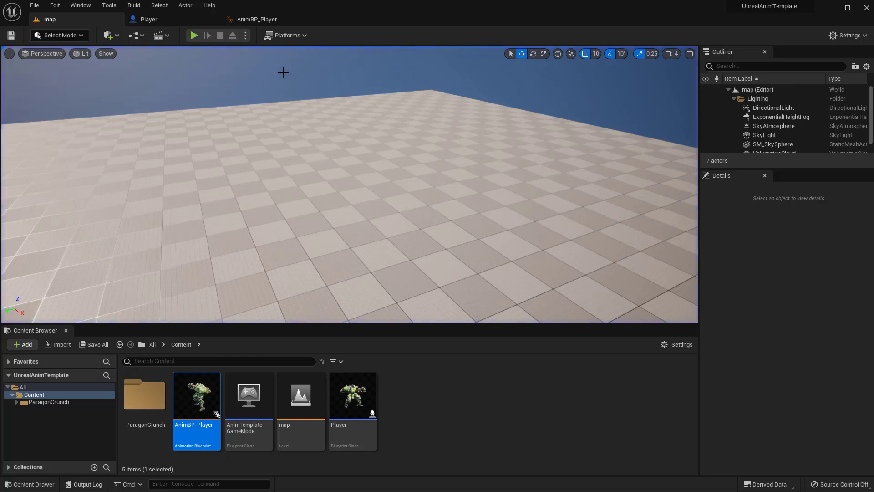
Step: Open the Jog_Fwd_Start animation from the JogStart state and scrub its timeline to examine the pose around frame 44 from the side
{"action": "left_click", "coordinate": [257, 18]}
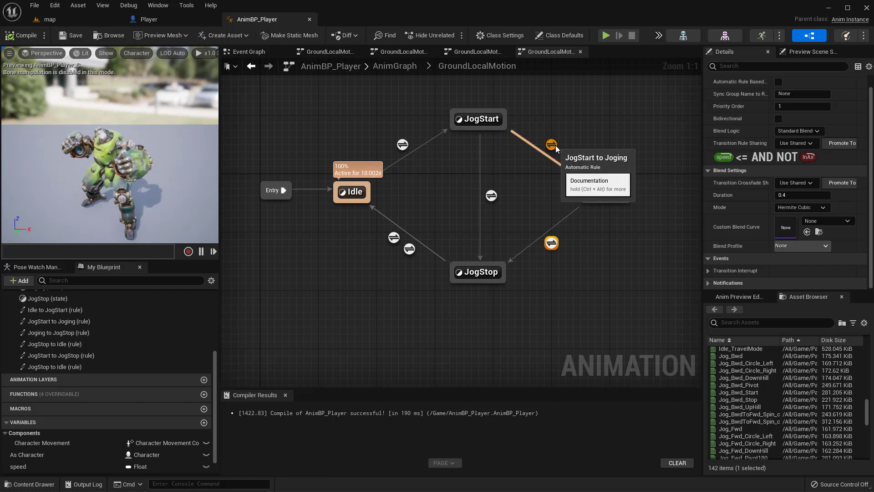
{"action": "left_click", "coordinate": [555, 111]}
{"action": "double_click", "coordinate": [483, 119]}
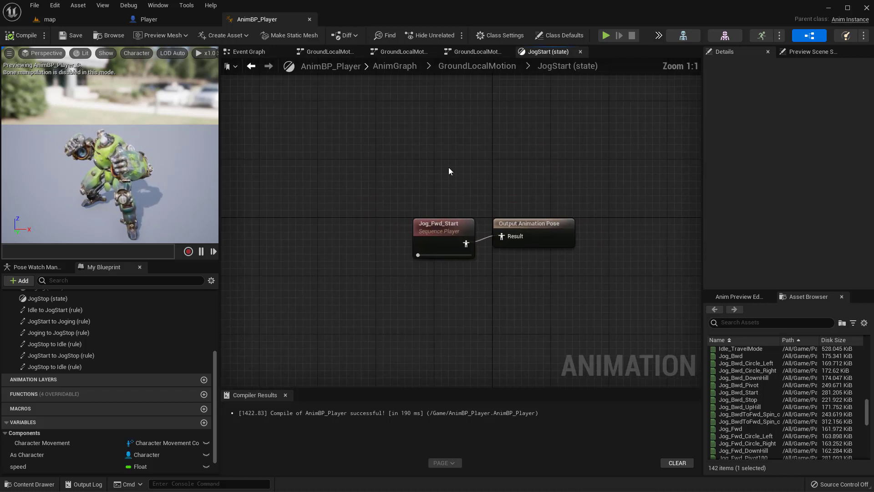
{"action": "double_click", "coordinate": [442, 234]}
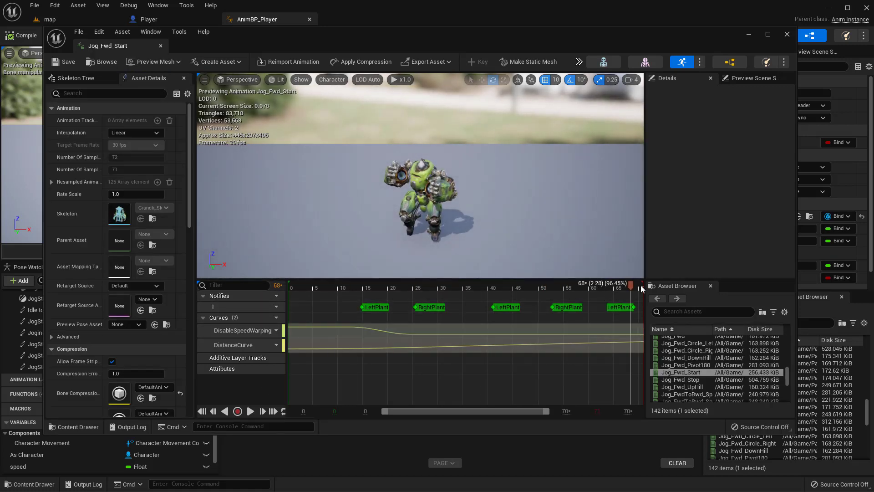
{"action": "left_click_drag", "start_coordinate": [628, 284], "coordinate": [514, 304]}
{"action": "left_click_drag", "start_coordinate": [496, 246], "coordinate": [387, 232], "text": "alt"}
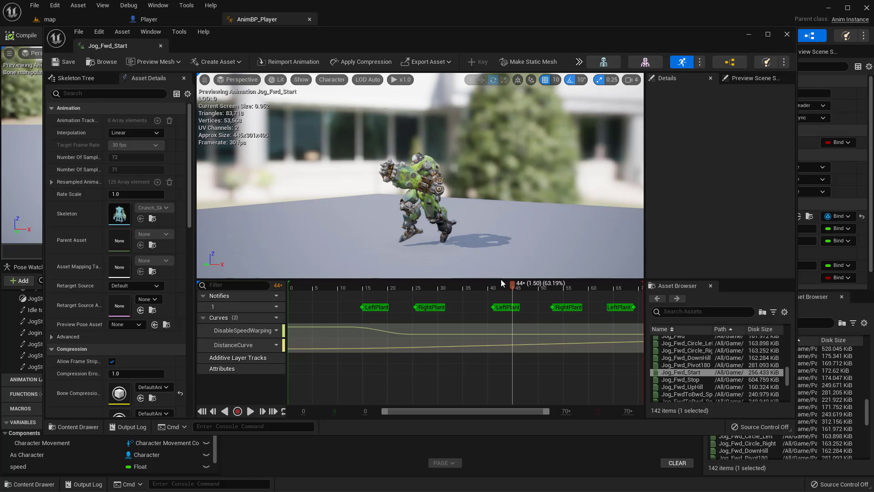
Step: Open the Jog_Fwd animation and examine its first-frame pose from a slightly raised angle to compare it with Jog_Fwd_Start around frame 44
{"action": "mouse_move", "coordinate": [511, 286]}
{"action": "left_mouse_down"}
{"action": "mouse_move", "coordinate": [604, 303]}
{"action": "mouse_move", "coordinate": [643, 296]}
{"action": "mouse_move", "coordinate": [495, 294]}
{"action": "mouse_move", "coordinate": [510, 291]}
{"action": "left_mouse_up"}
{"action": "scroll", "coordinate": [677, 348], "scroll_direction": "up", "scroll_amount": 1}
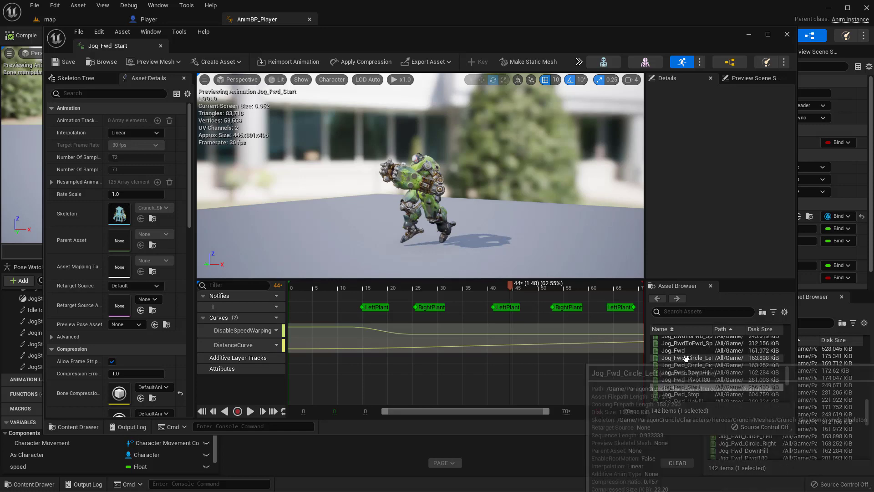
{"action": "double_click", "coordinate": [677, 349]}
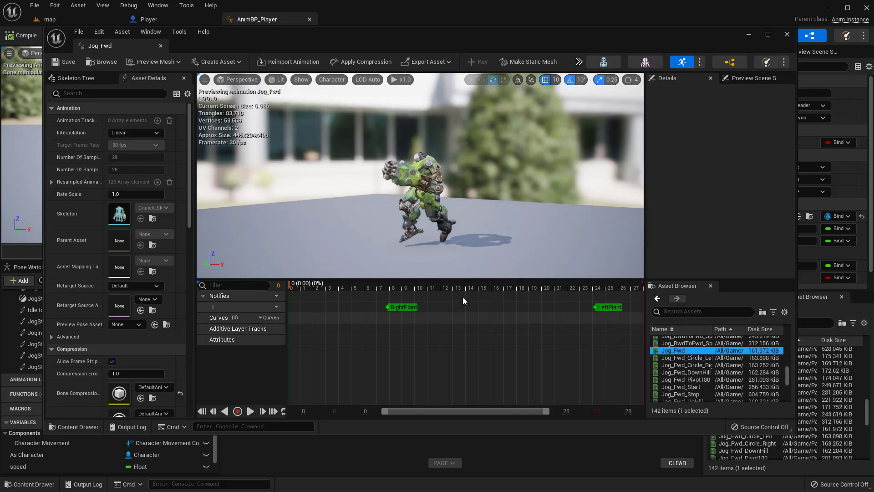
{"action": "left_click_drag", "start_coordinate": [419, 219], "coordinate": [428, 235], "text": "alt"}
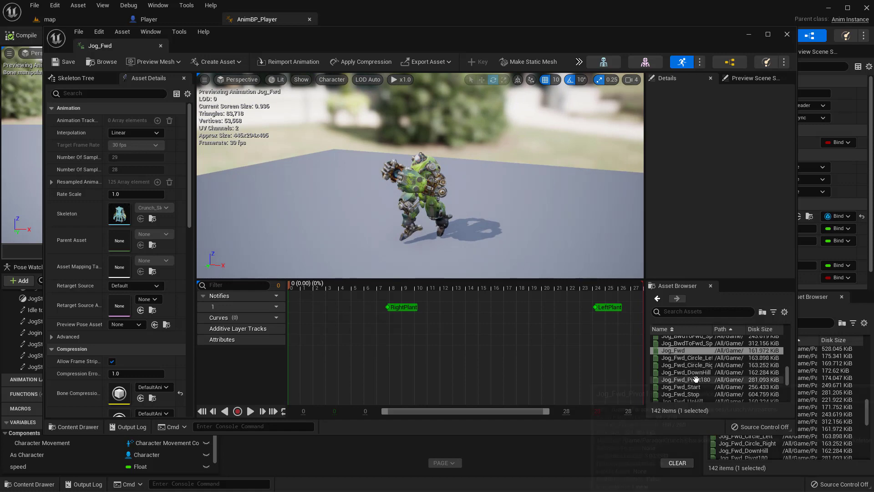
{"action": "scroll", "coordinate": [706, 385], "scroll_direction": "down", "scroll_amount": 2}
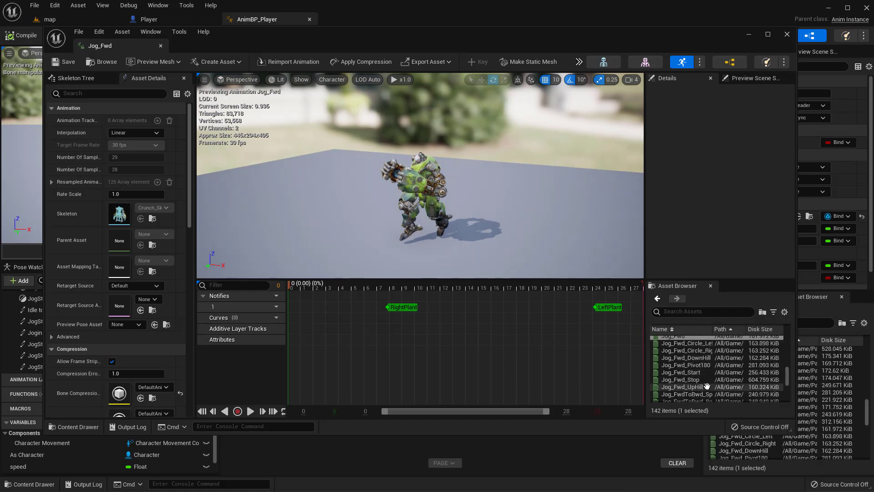
Step: Reopen Jog_Fwd_Start, scrub to about frame 44 to find the pose matching the start of Jog_Fwd, and close the animation editor
{"action": "left_click", "coordinate": [697, 372]}
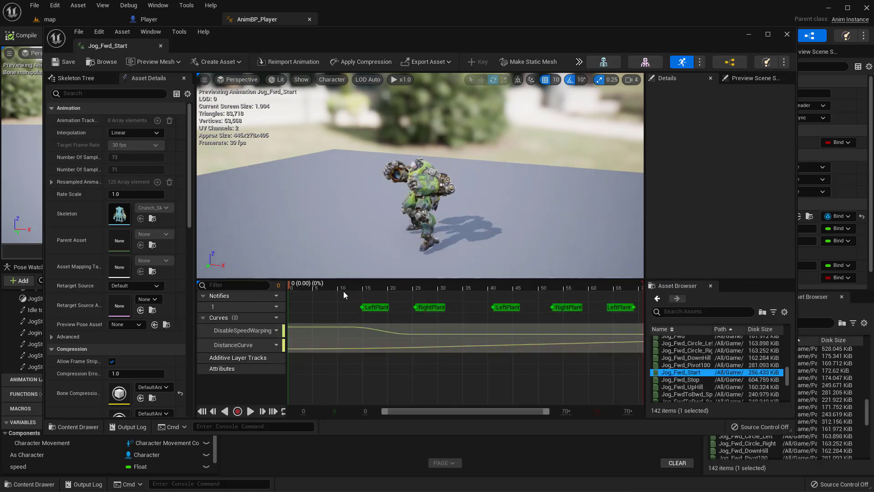
{"action": "left_click", "coordinate": [364, 289]}
{"action": "left_click_drag", "start_coordinate": [400, 288], "coordinate": [515, 301]}
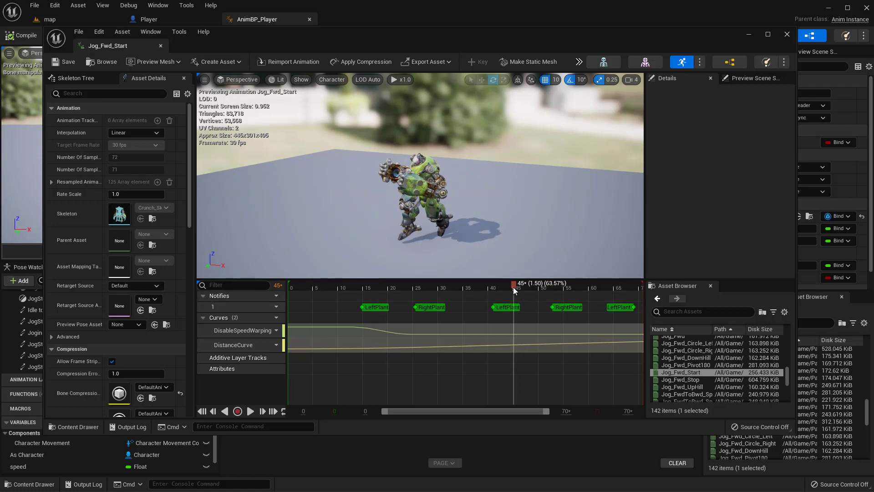
{"action": "left_click_drag", "start_coordinate": [510, 287], "coordinate": [510, 288]}
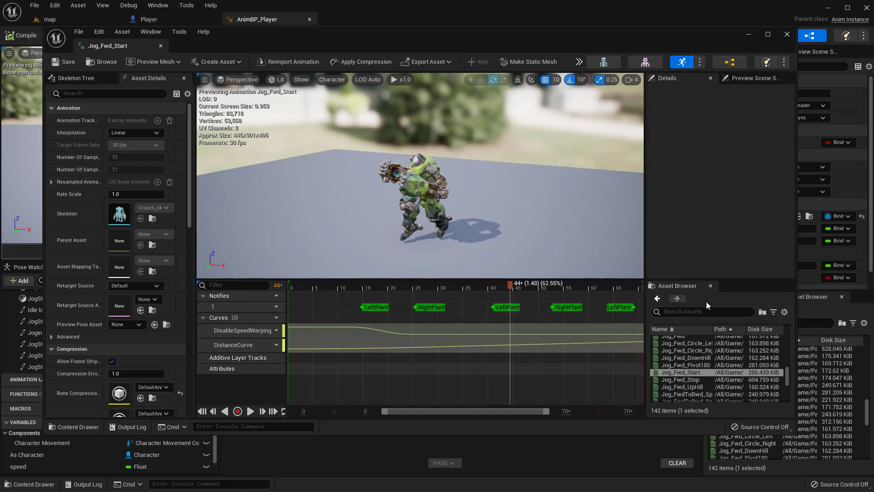
{"action": "scroll", "coordinate": [692, 385], "scroll_direction": "down", "scroll_amount": 1}
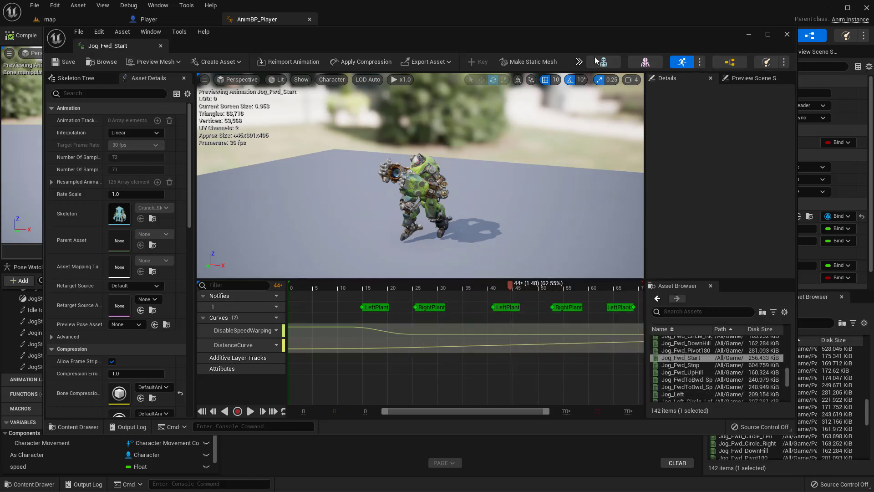
{"action": "left_click", "coordinate": [786, 35]}
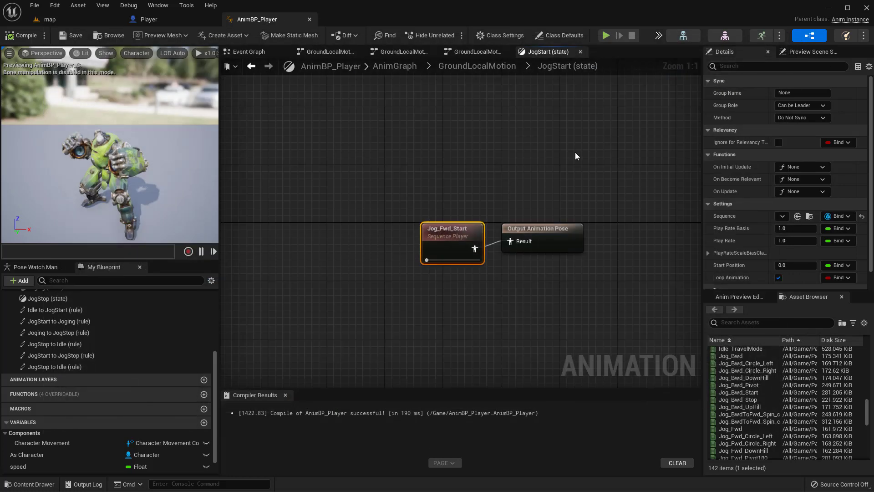
Step: Open the JogStart to Joging transition rule and add a Get Relevant Anim Time Remaining Fraction (JogStart) node
{"action": "left_click", "coordinate": [501, 68]}
{"action": "double_click", "coordinate": [591, 183]}
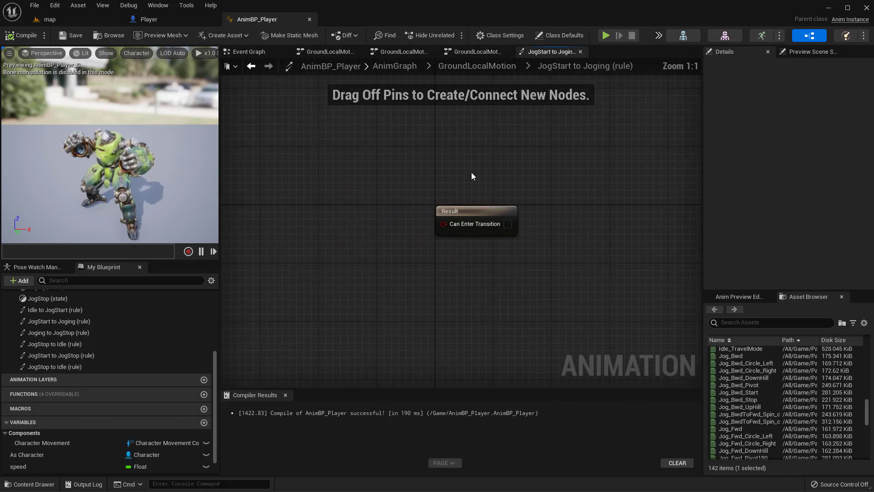
{"action": "right_click_drag", "start_coordinate": [454, 191], "coordinate": [426, 196]}
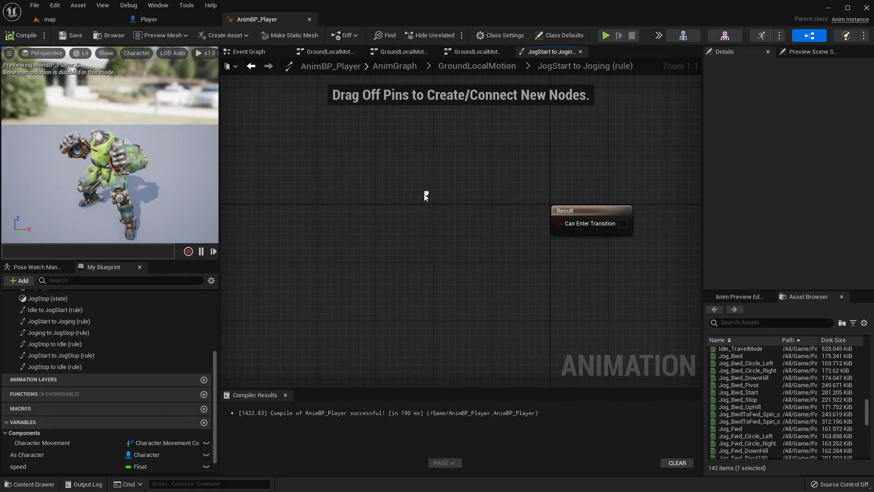
{"action": "right_click", "coordinate": [388, 184]}
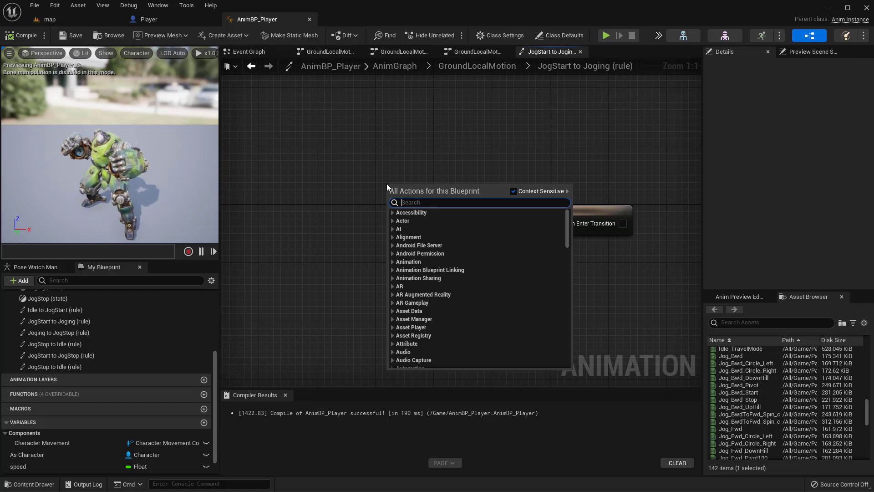
{"action": "type", "text": "rem"}
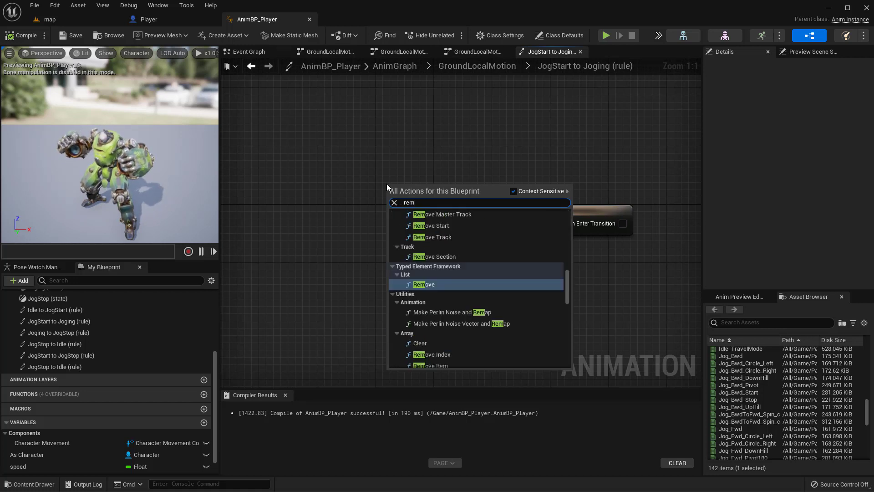
{"action": "type", "text": "ain"}
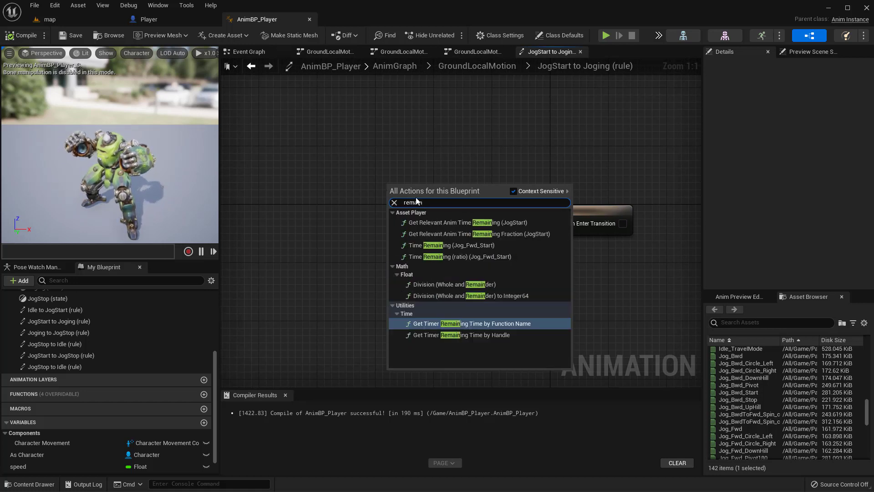
{"action": "left_click", "coordinate": [478, 238]}
Step: Feed the remaining-time fraction into a new Less comparison with its second value set to 0.38
{"action": "left_click_drag", "start_coordinate": [479, 195], "coordinate": [348, 213]}
{"action": "left_click_drag", "start_coordinate": [421, 223], "coordinate": [478, 244]}
{"action": "type", "text": "<"}
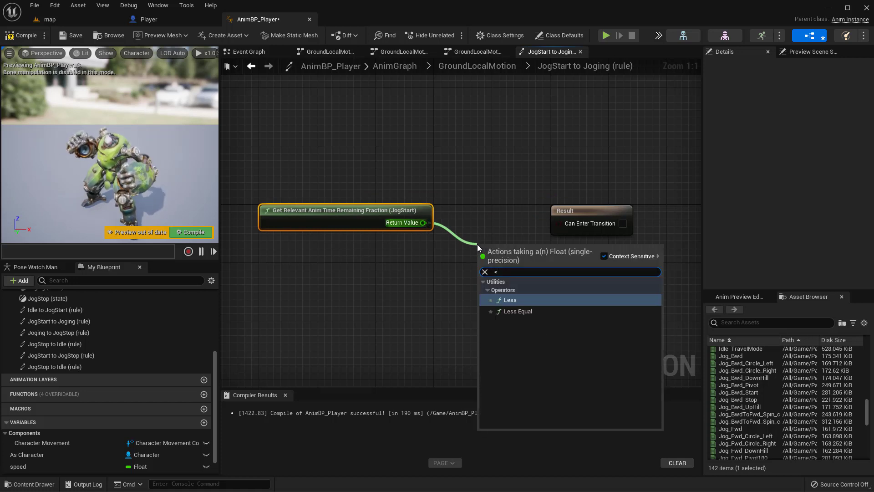
{"action": "type", "text": ".38"}
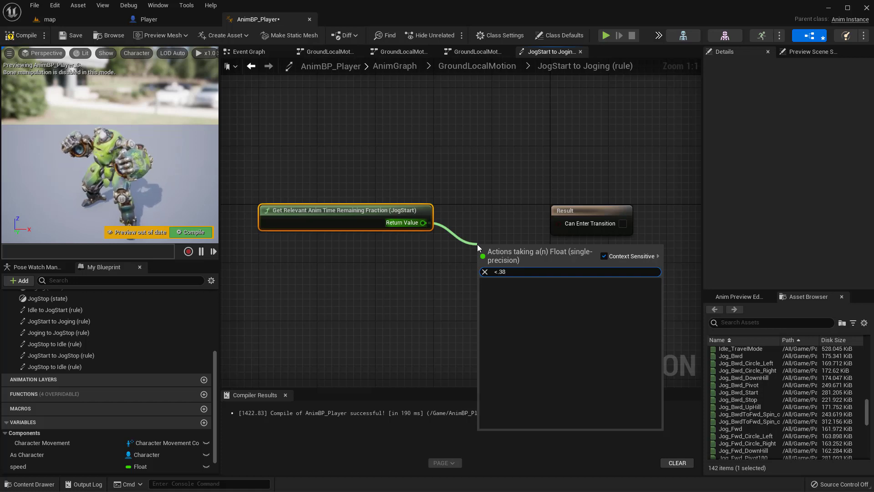
{"action": "key", "text": "BackSpace"}
{"action": "key", "text": "BackSpace"}
{"action": "key", "text": "BackSpace"}
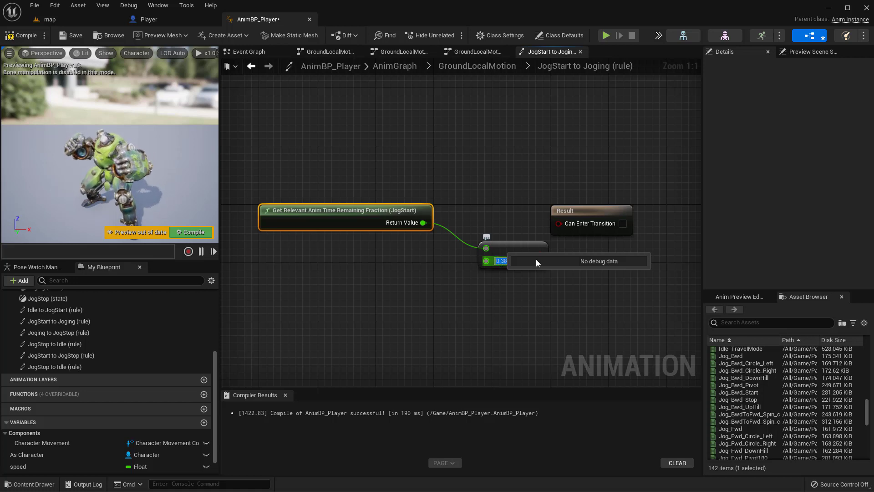
{"action": "left_click", "coordinate": [526, 210]}
Step: Connect the Less comparison to the rule's Can Enter Transition input and line up the three nodes neatly
{"action": "left_click_drag", "start_coordinate": [525, 247], "coordinate": [570, 224]}
{"action": "left_click_drag", "start_coordinate": [328, 162], "coordinate": [610, 320]}
{"action": "key", "text": "q"}
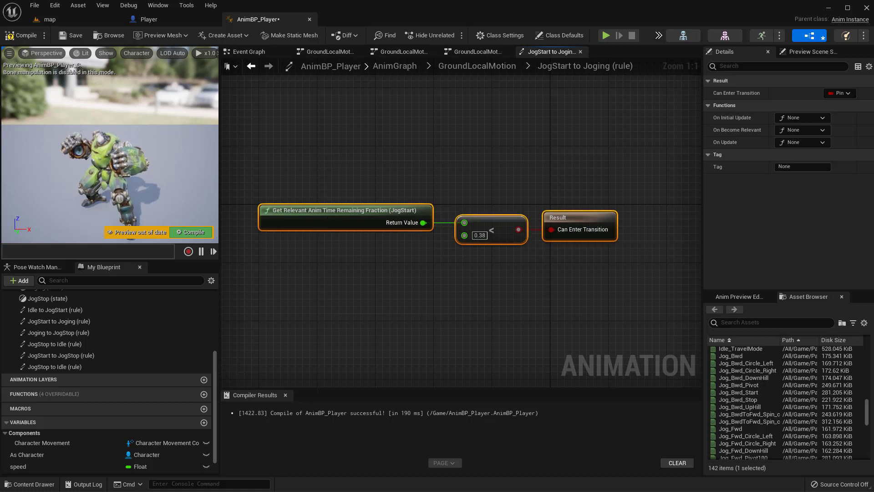
{"action": "right_click_drag", "start_coordinate": [431, 272], "coordinate": [461, 259]}
{"action": "left_click", "coordinate": [461, 258]}
{"action": "left_click_drag", "start_coordinate": [373, 203], "coordinate": [390, 203]}
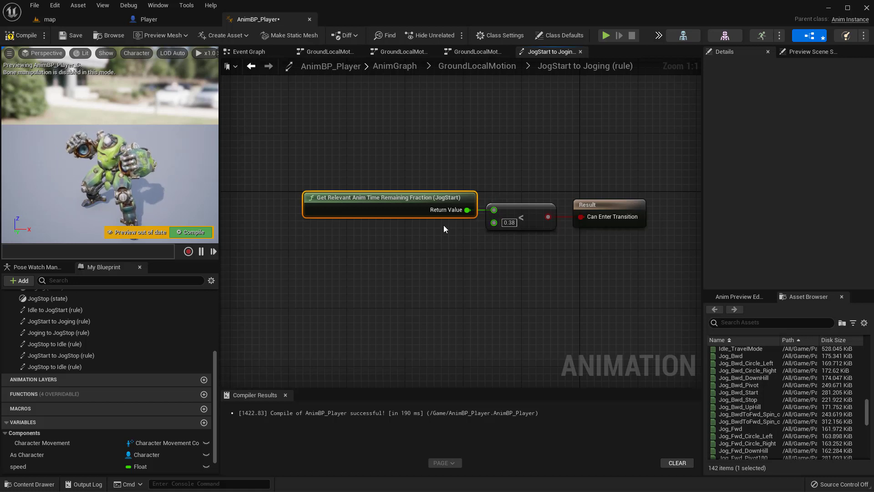
{"action": "left_click", "coordinate": [159, 20]}
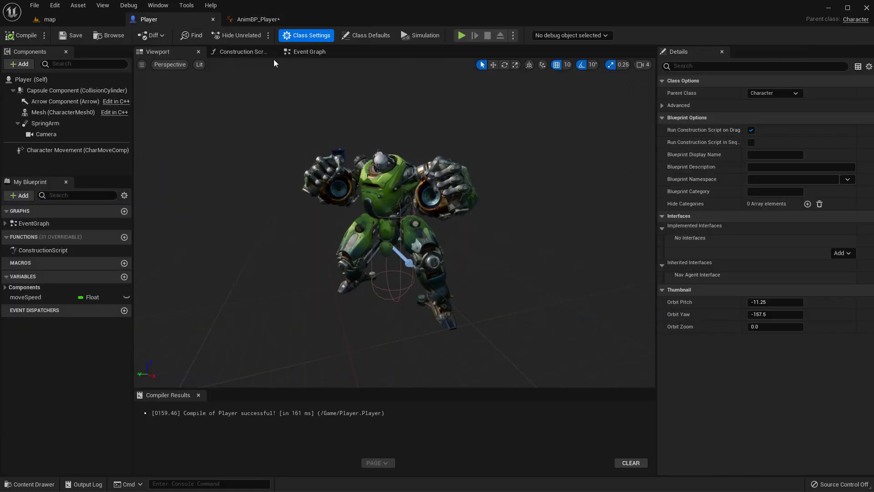
{"action": "left_click", "coordinate": [248, 19]}
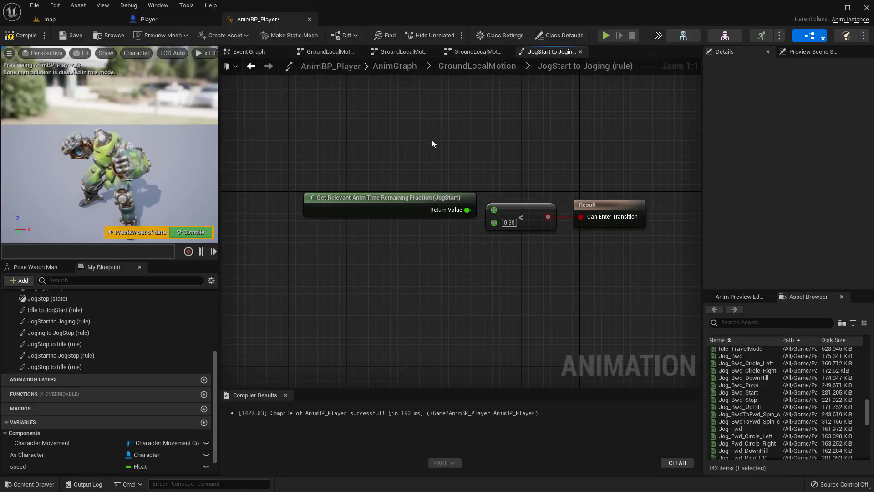
{"action": "left_click", "coordinate": [536, 212]}
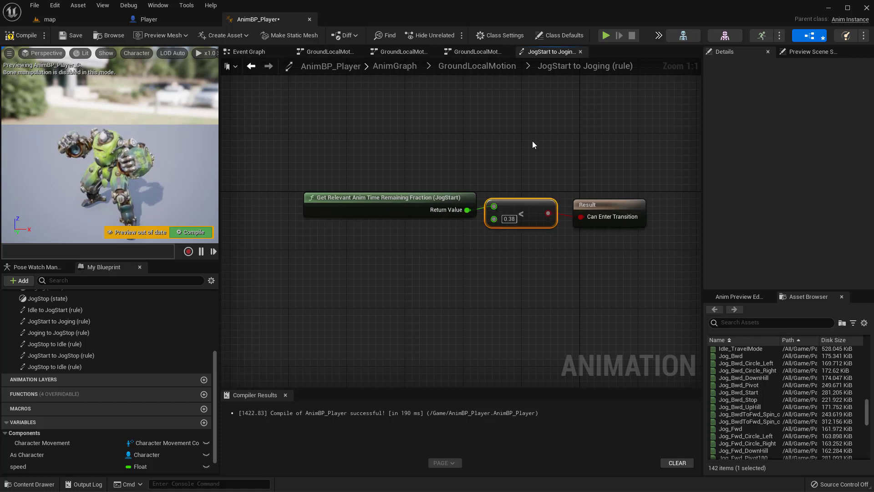
{"action": "right_click_drag", "start_coordinate": [532, 141], "coordinate": [517, 127]}
Step: Compile and save the new rule, set the JogStart to Joging transition's blend Duration to 0.3 in GroundLocalMotion, and recompile and save
{"action": "left_click", "coordinate": [499, 66]}
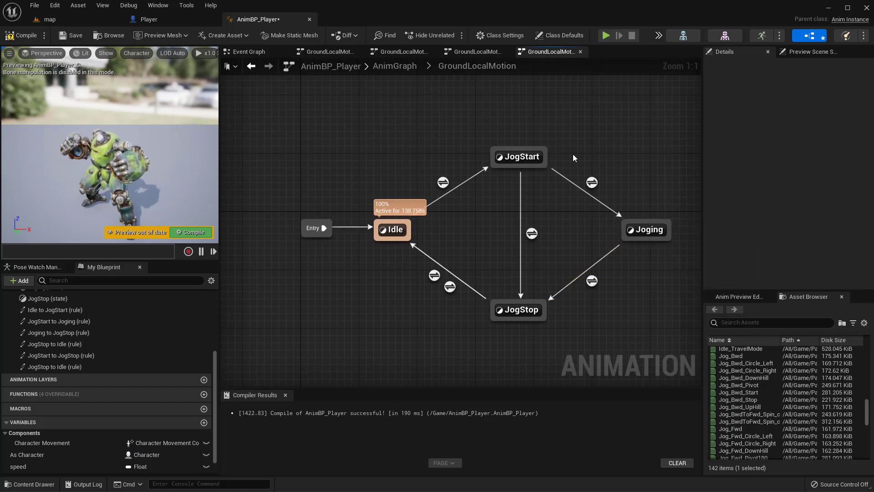
{"action": "left_click", "coordinate": [592, 182]}
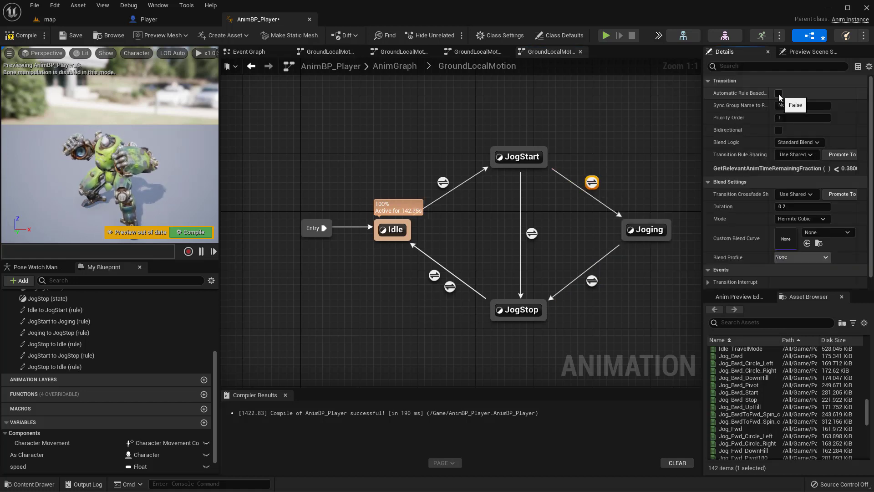
{"action": "double_click", "coordinate": [592, 182]}
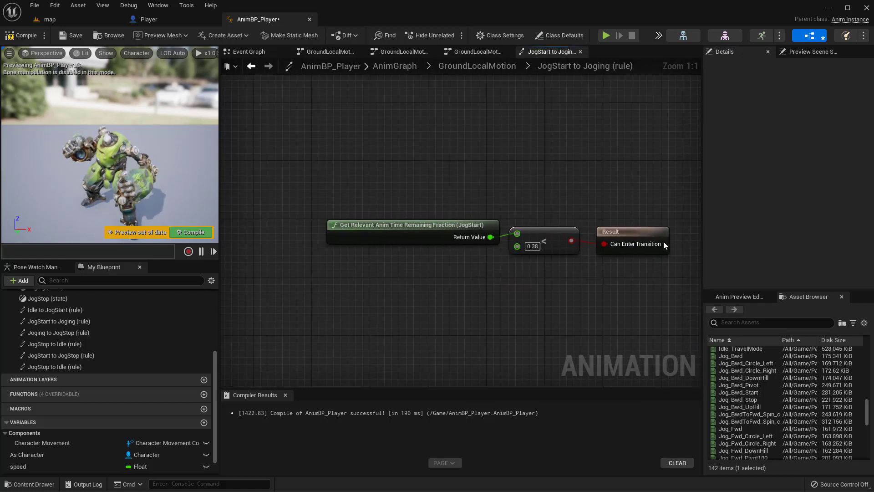
{"action": "left_click", "coordinate": [252, 66]}
{"action": "left_click", "coordinate": [13, 34]}
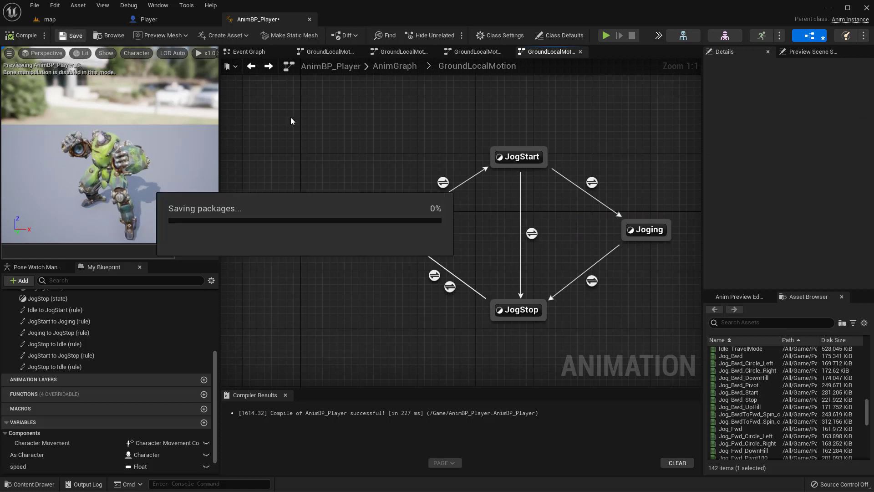
{"action": "left_click", "coordinate": [568, 172]}
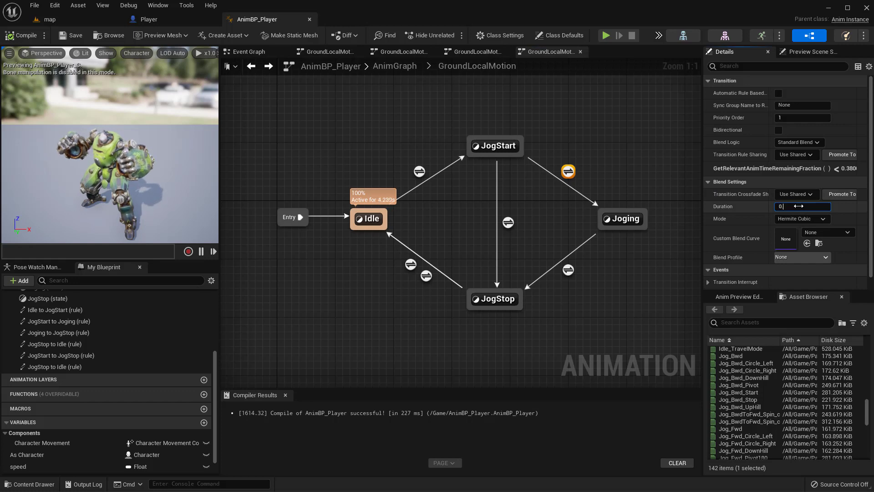
{"action": "left_click", "coordinate": [73, 36]}
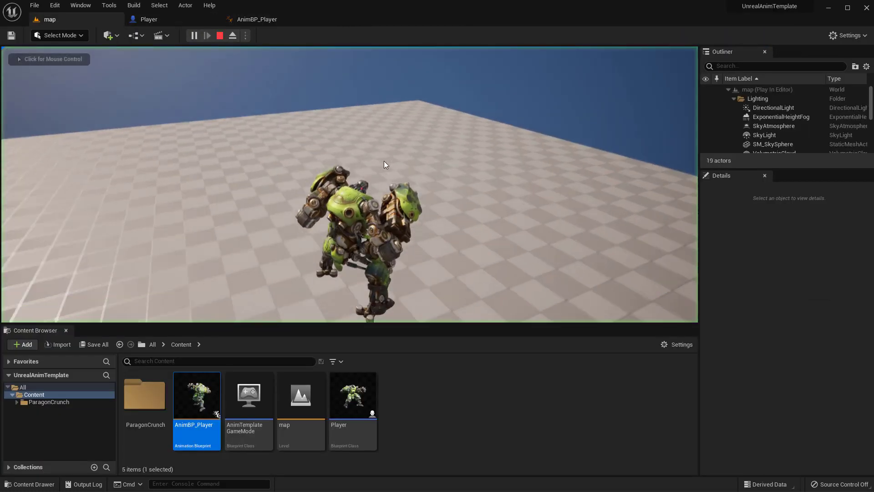
Step: Play the map level, move the character forward to check the jog start blending into the jog, and end the session
{"action": "left_click", "coordinate": [384, 161]}
{"action": "key", "text": "w"}
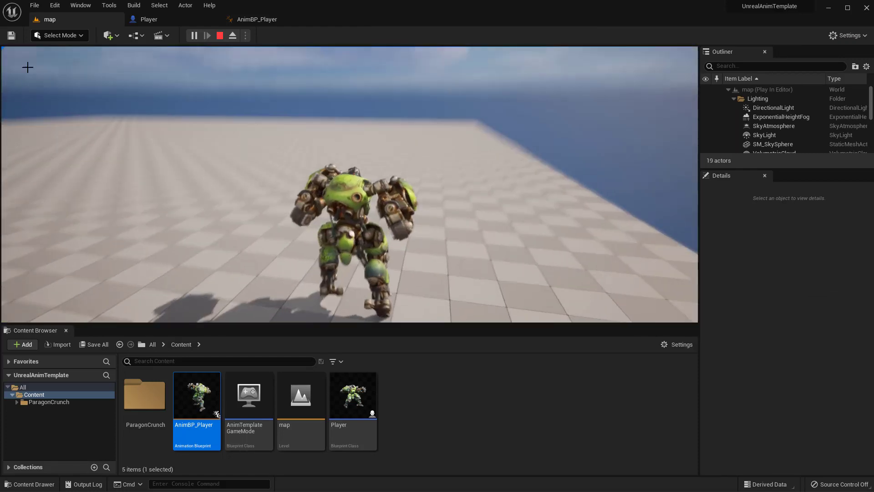
{"action": "key", "text": "Escape"}
Step: Play the map level again, repeatedly starting and stopping the jog in different directions, and return to the GroundLocalMotion graph in AnimBP_Player
{"action": "left_click", "coordinate": [388, 166]}
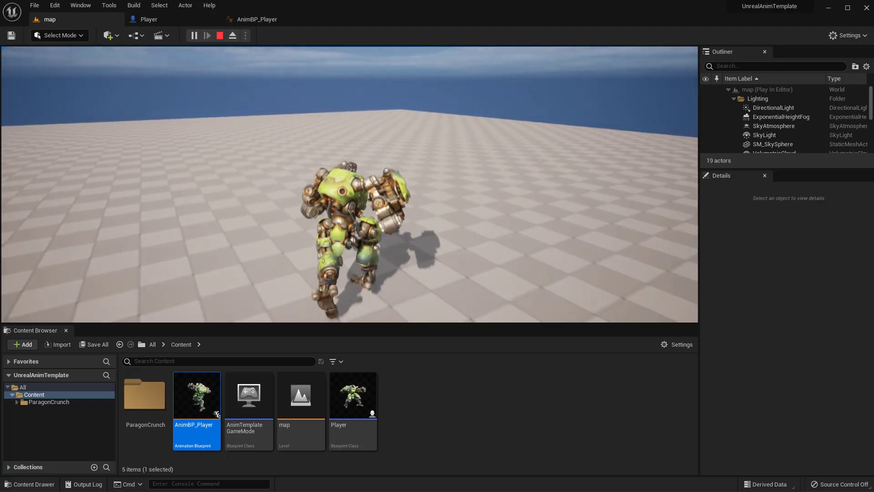
{"action": "key", "text": "w"}
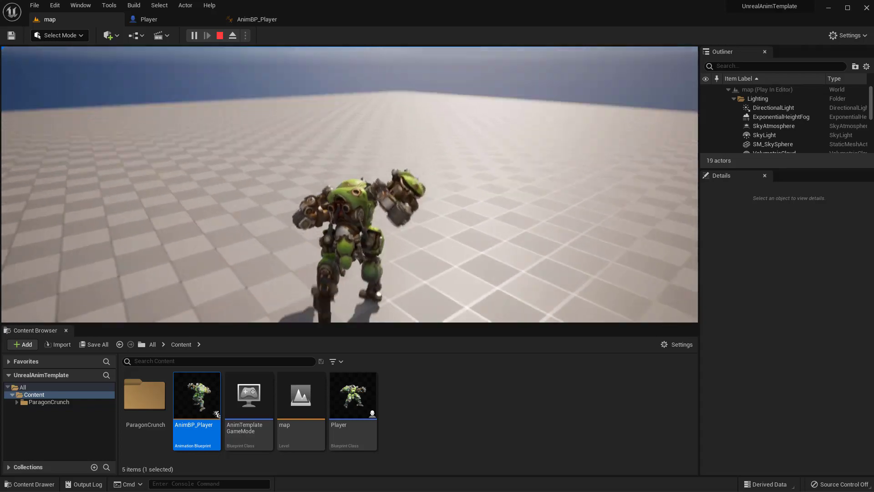
{"action": "key", "text": "w"}
{"action": "key", "text": "w"}
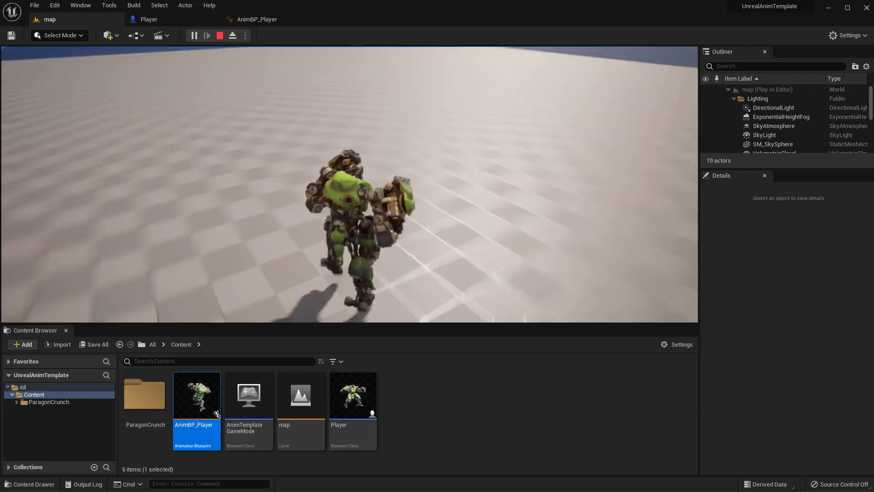
{"action": "key", "text": "w"}
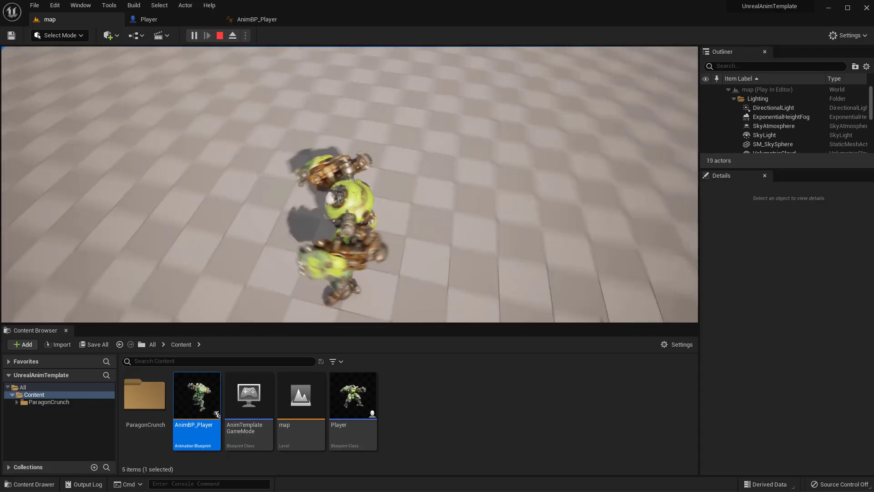
{"action": "key", "text": "w"}
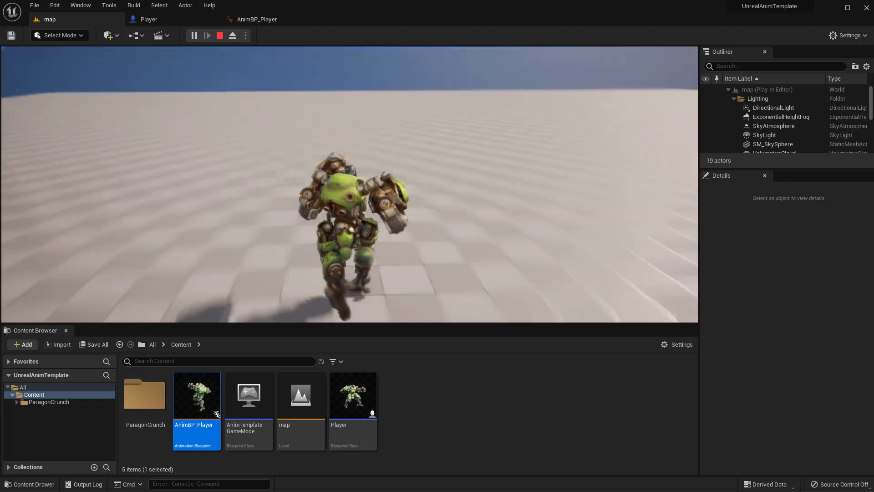
{"action": "key", "text": "s"}
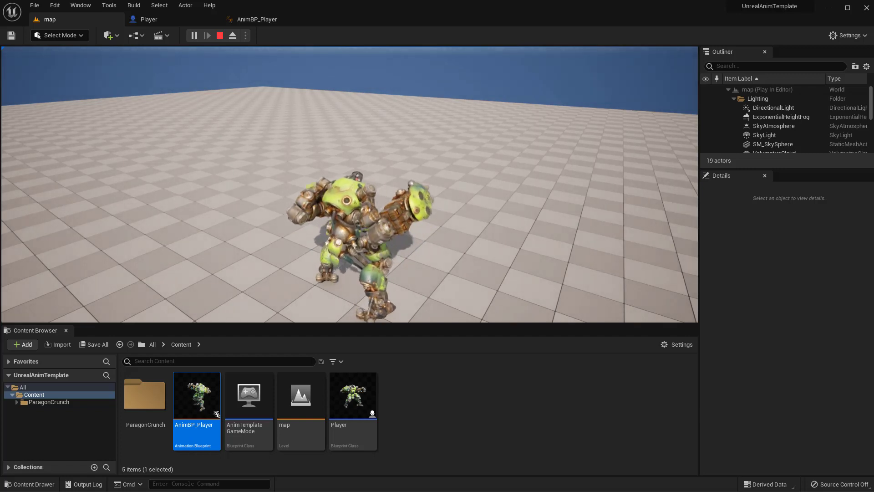
{"action": "left_click", "coordinate": [260, 22]}
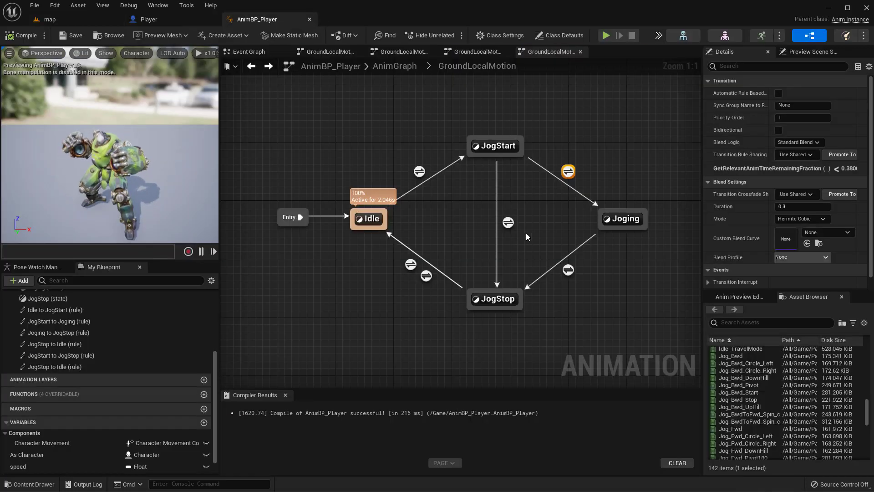
{"action": "right_click_drag", "start_coordinate": [526, 233], "coordinate": [497, 216]}
{"action": "left_click", "coordinate": [565, 140]}
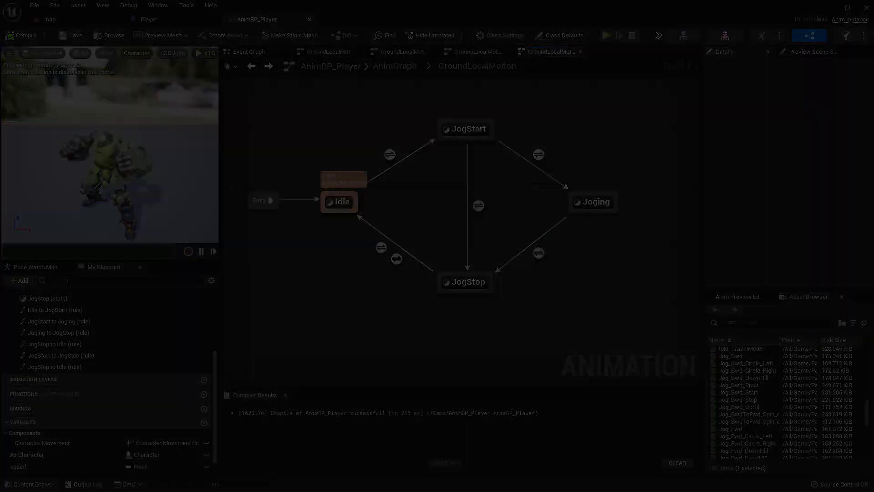